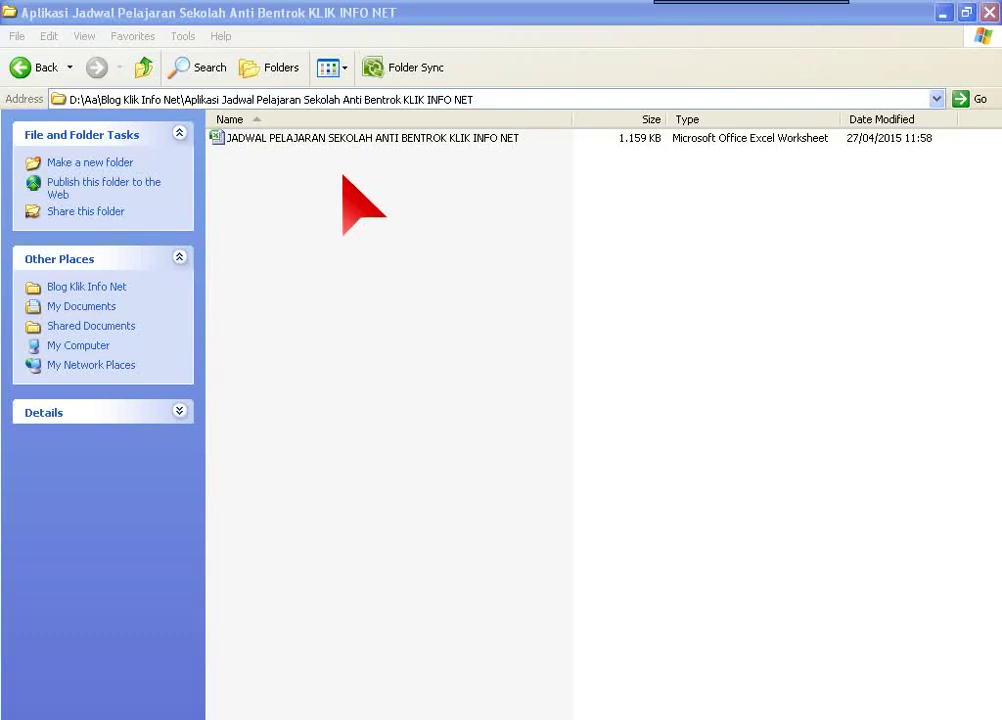
- Switch the Explorer view to Thumbnails so the timetable workbook shows as a large thumbnail
click(313, 142)
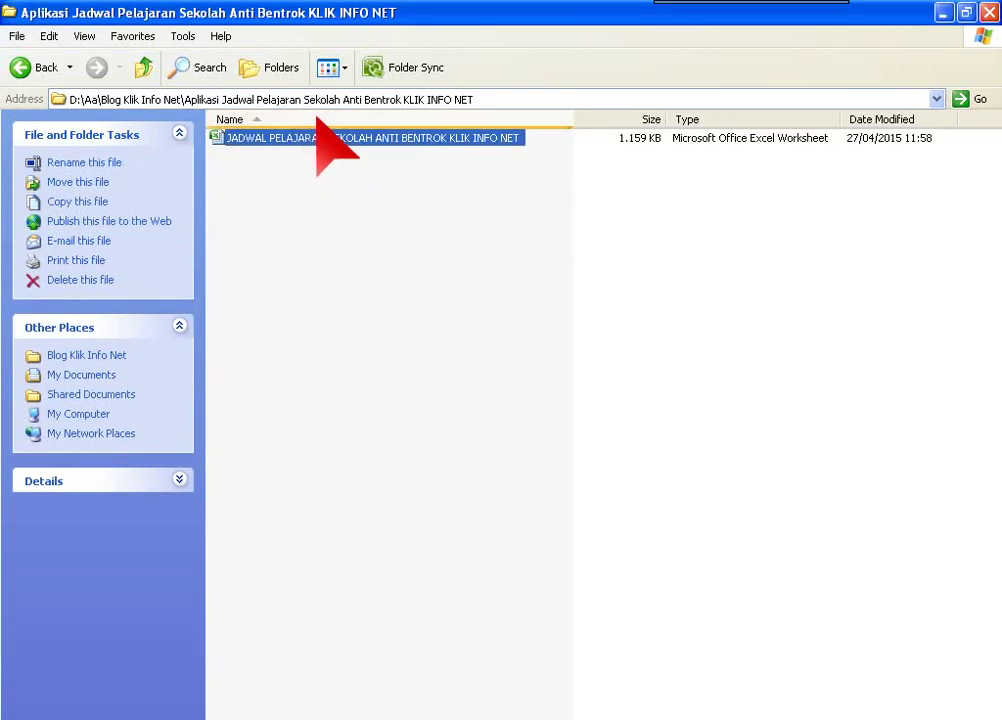
click(330, 67)
click(350, 97)
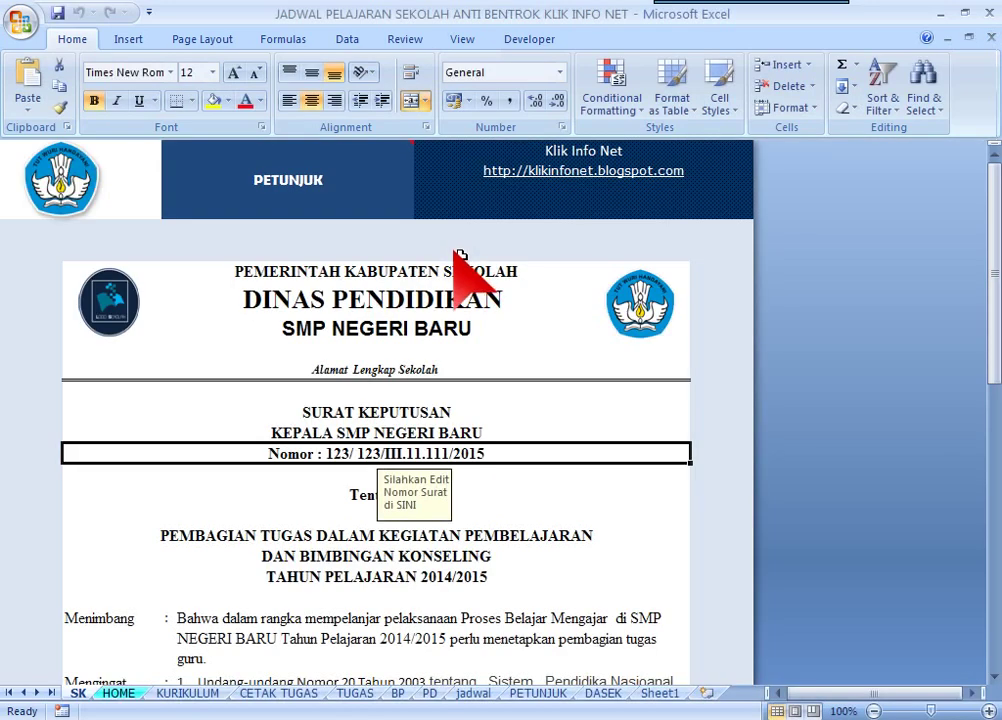
- Replace the leading 123 of the decree number with 009 on the SK sheet
double_click(335, 452)
drag(322, 446, 471, 456)
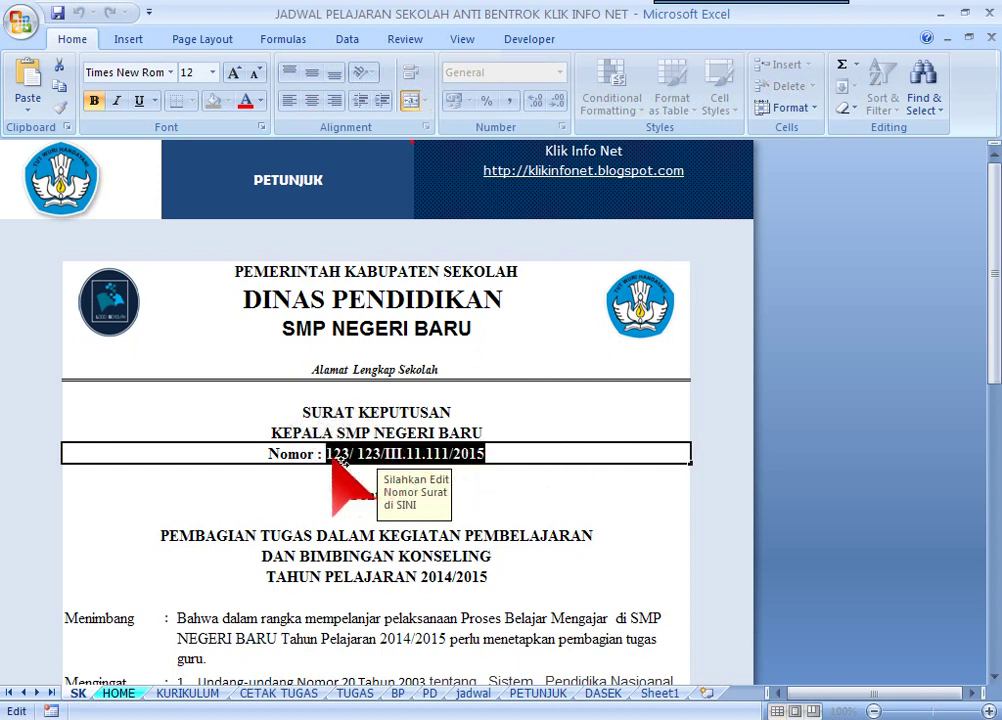
click(328, 452)
double_click(340, 448)
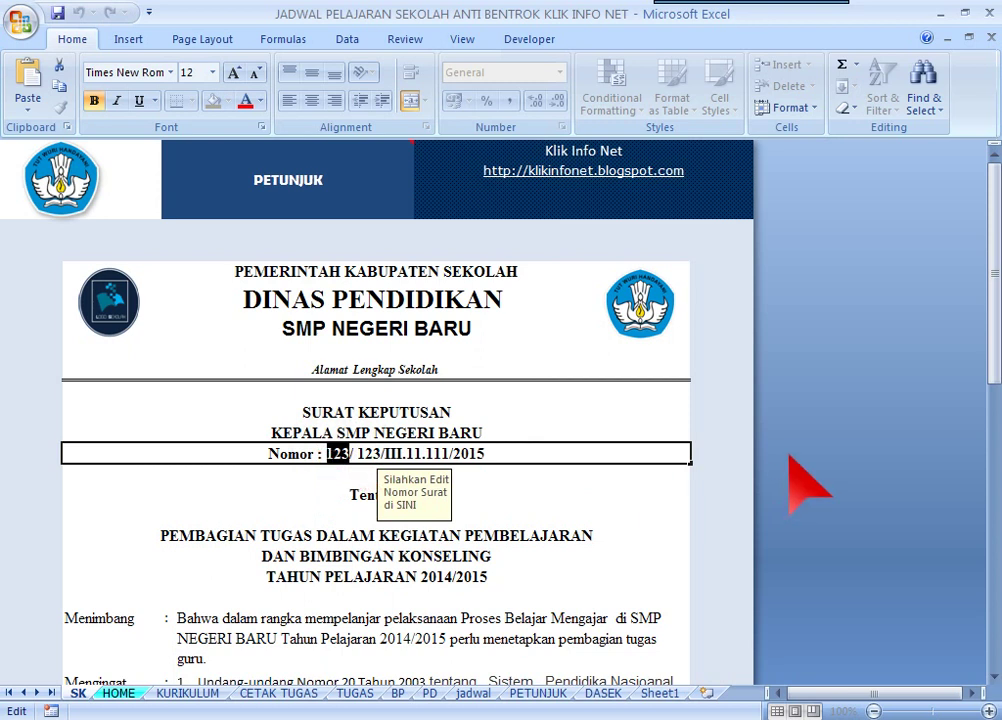
text(0)
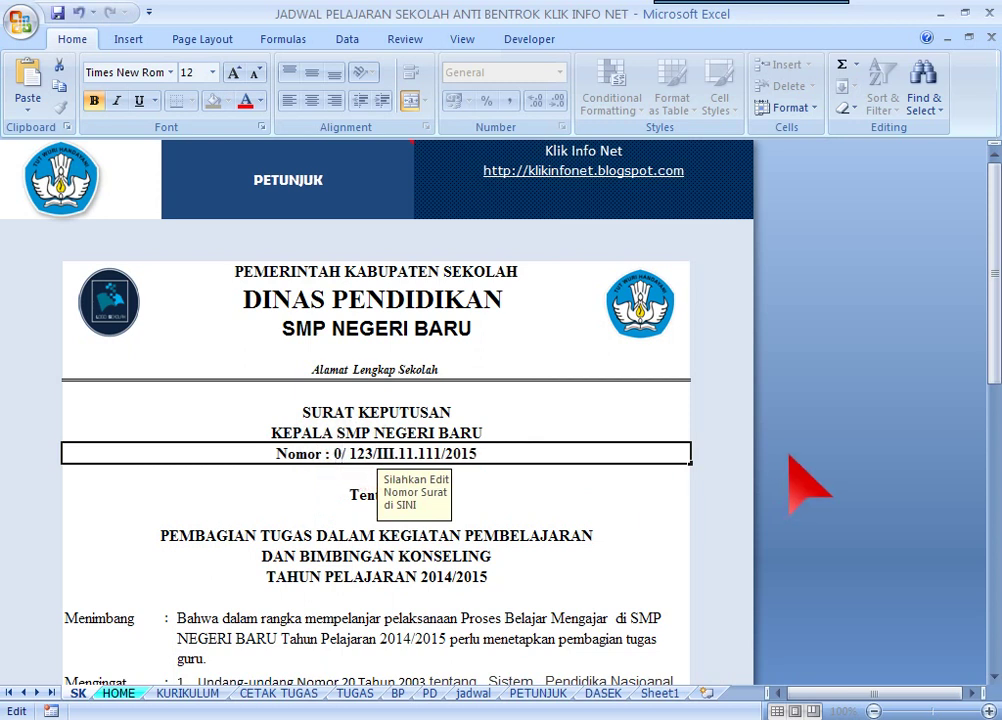
text(09)
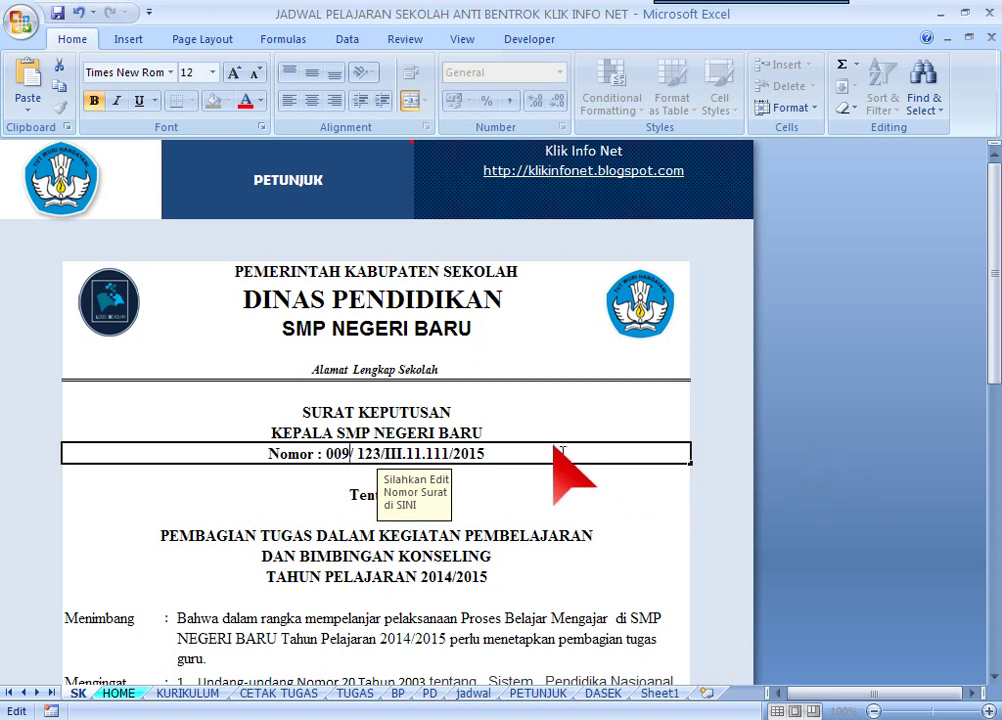
click(528, 490)
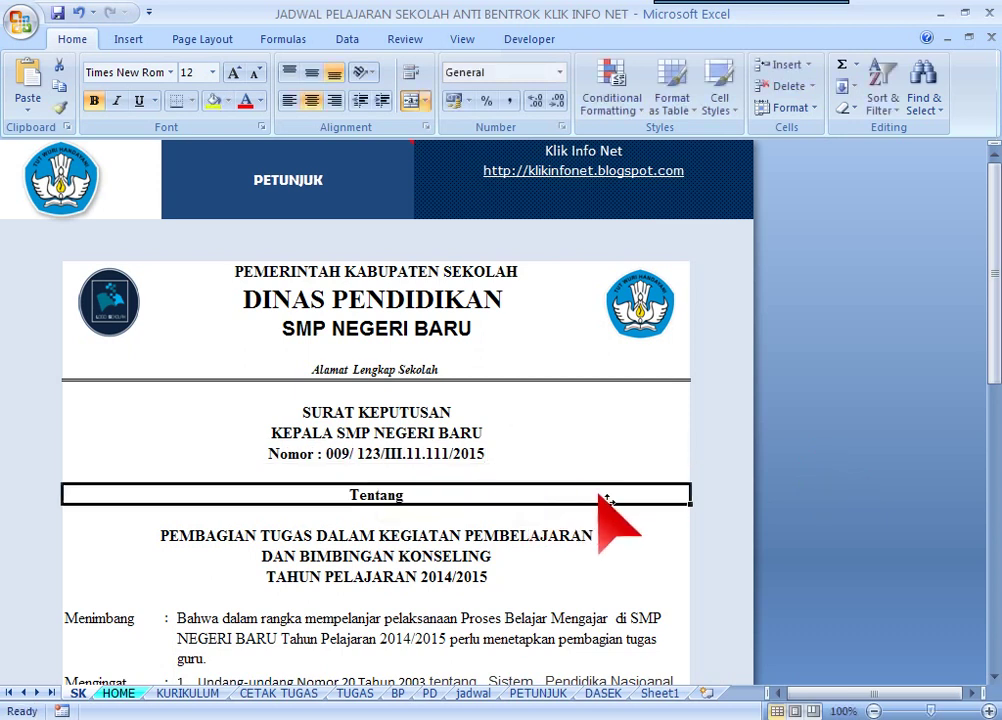
- Scroll through the decree, checking the headmaster's title, name and NIP lines
drag(993, 358, 997, 660)
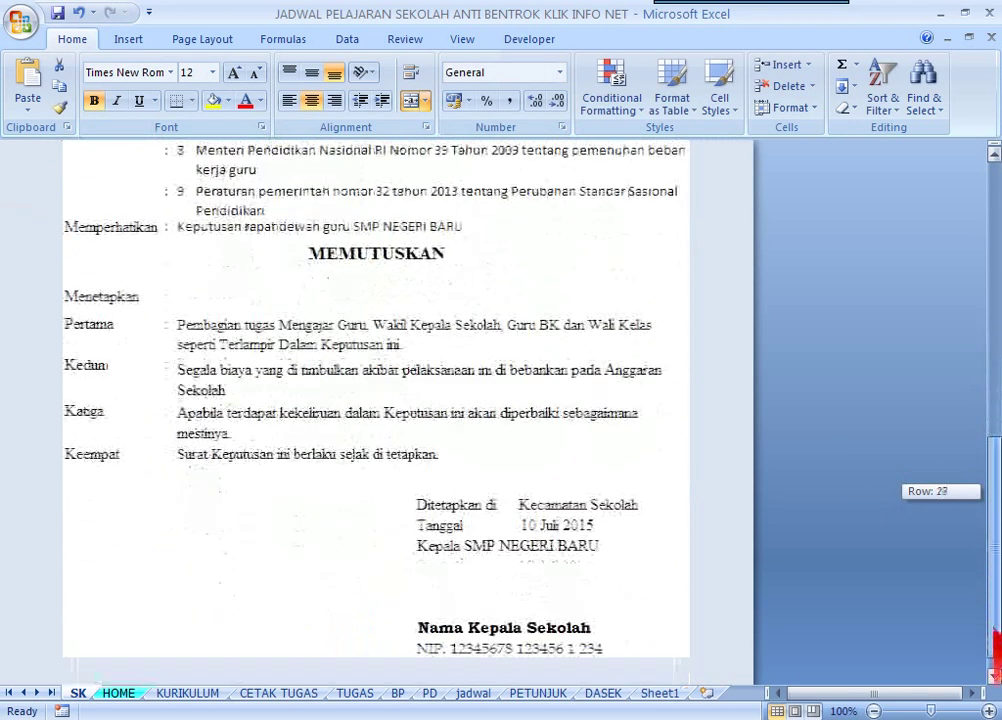
click(426, 505)
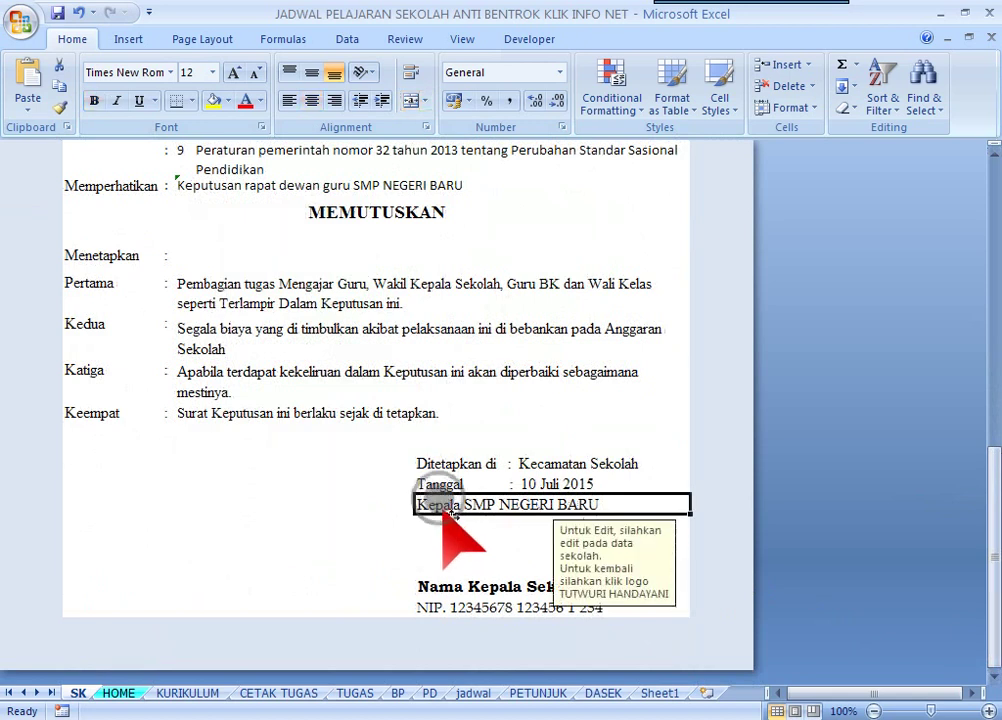
click(459, 587)
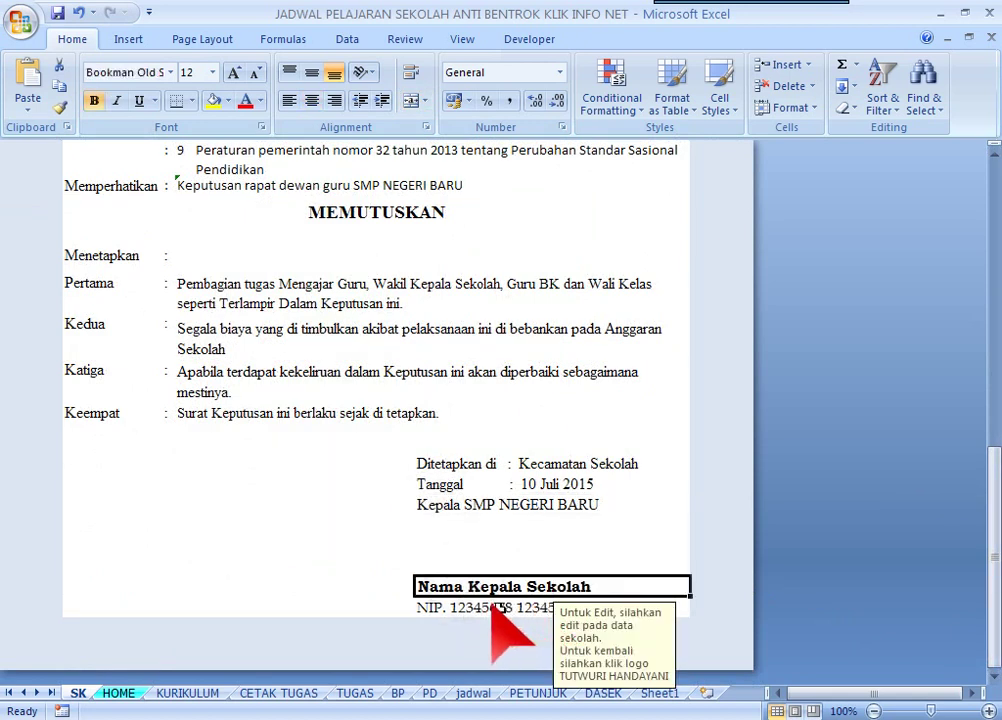
click(451, 607)
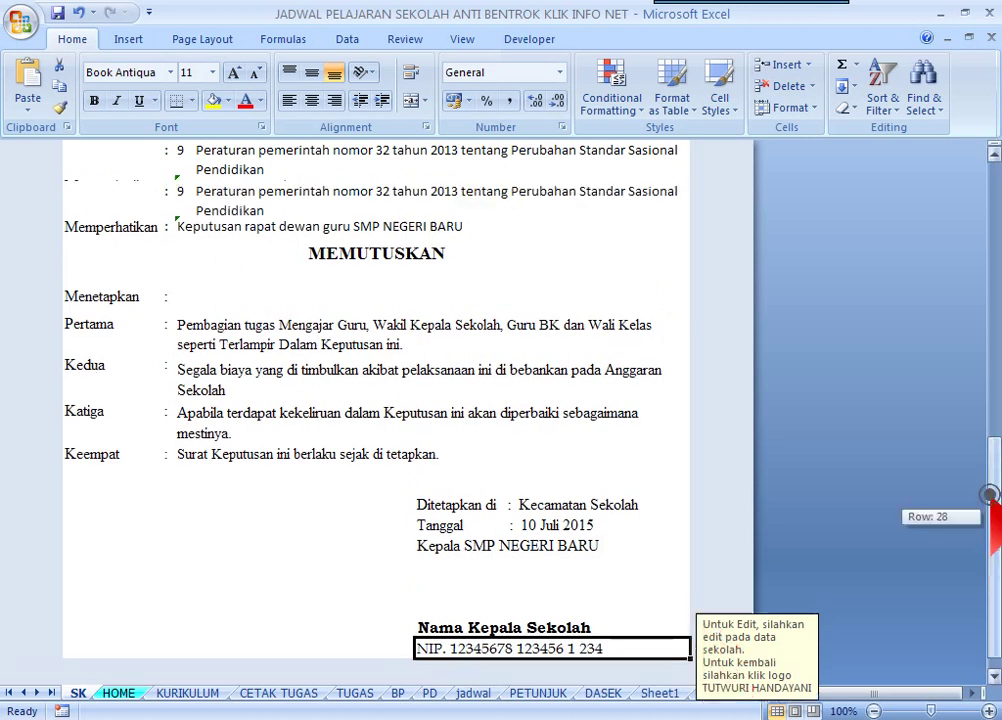
drag(991, 496, 991, 209)
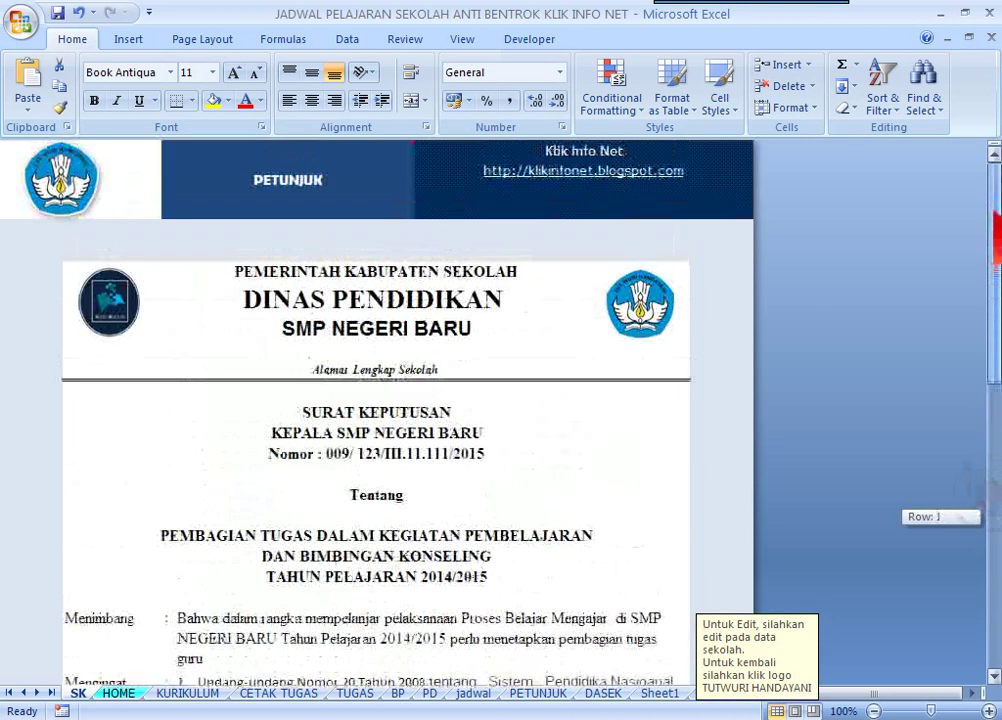
- From HOME, open DATA SEKOLAH and change SMP NEGERI BARU to SMP NEGERI INDONESIA
click(76, 186)
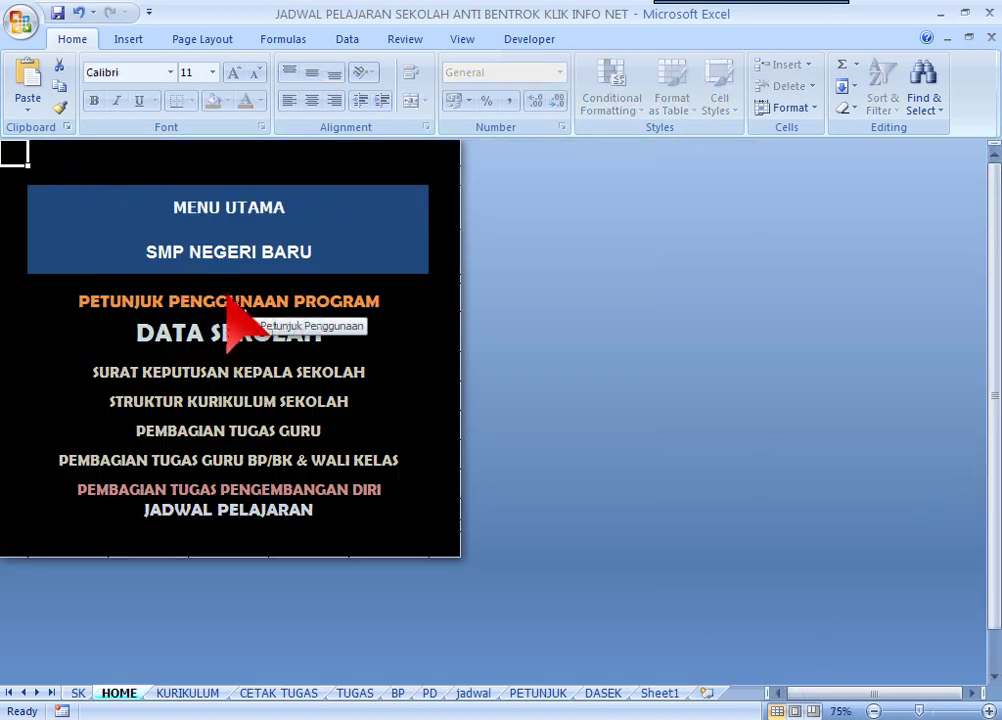
click(215, 335)
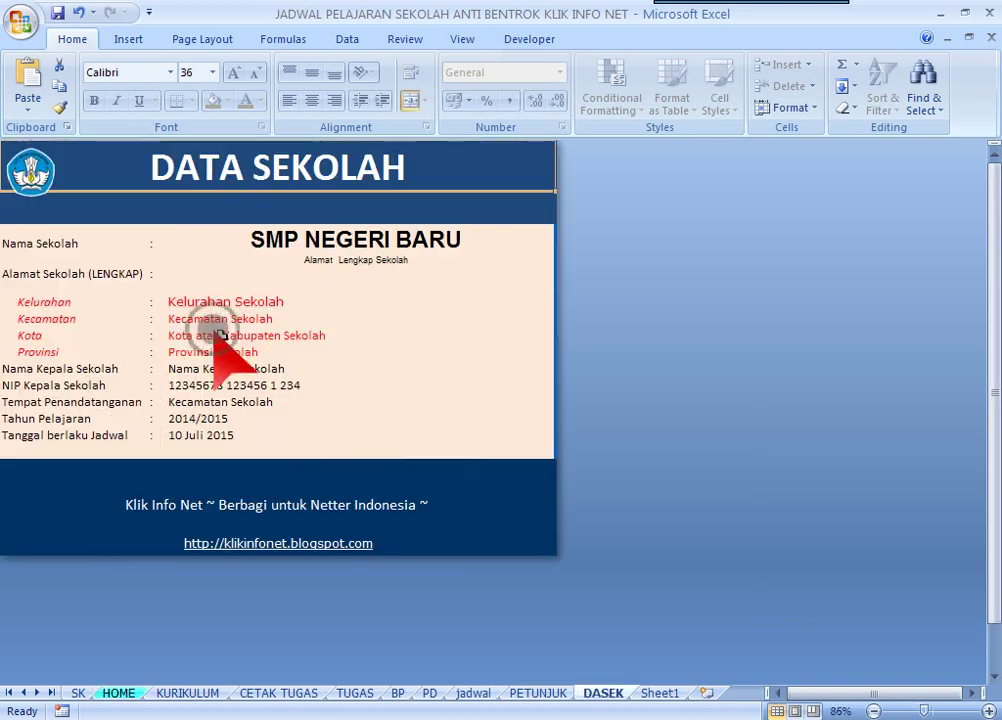
click(255, 236)
double_click(244, 235)
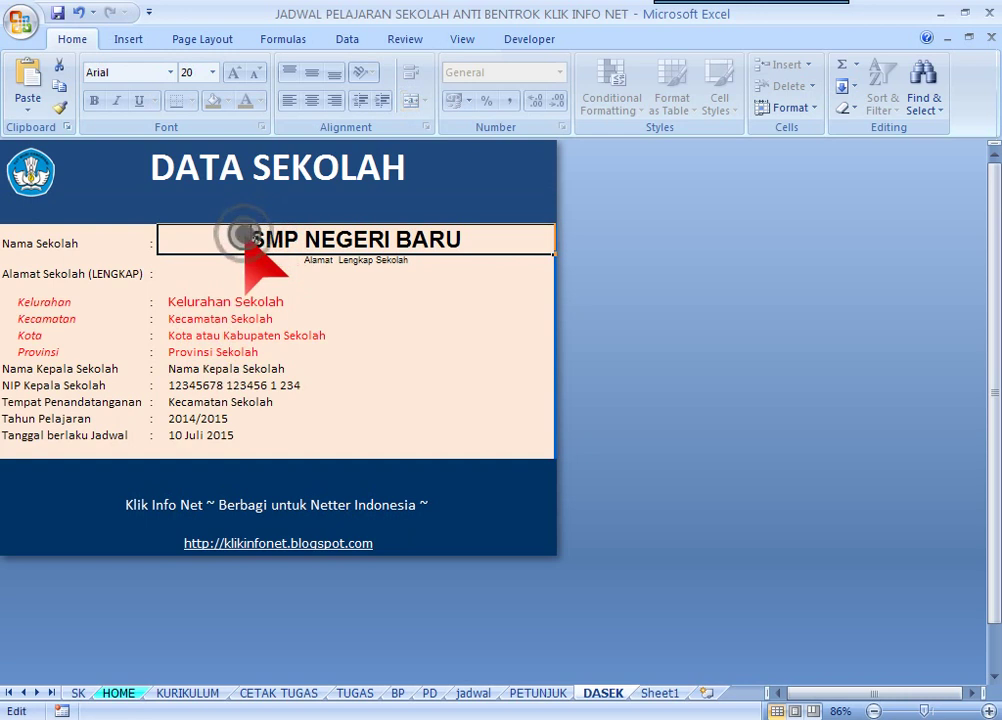
drag(395, 239, 462, 239)
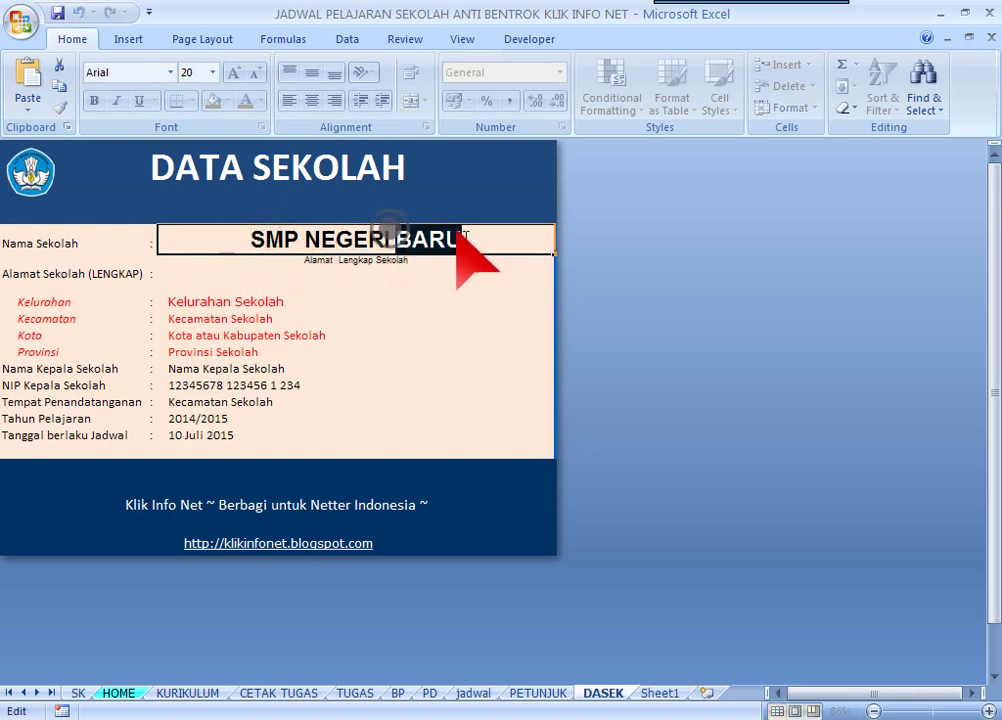
text(I)
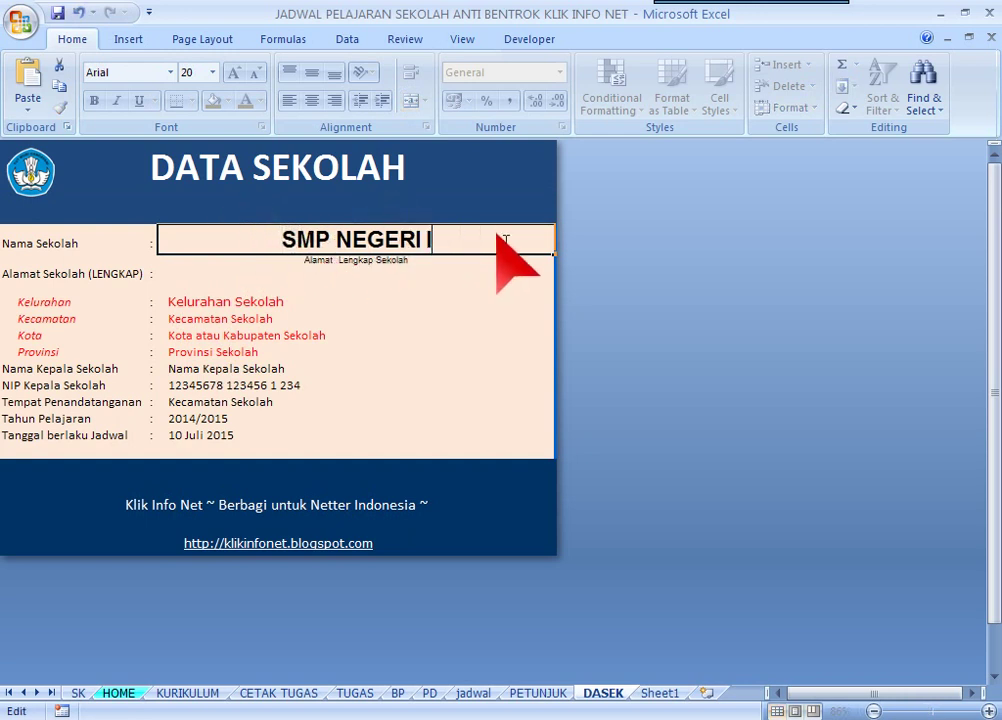
text(NDI)
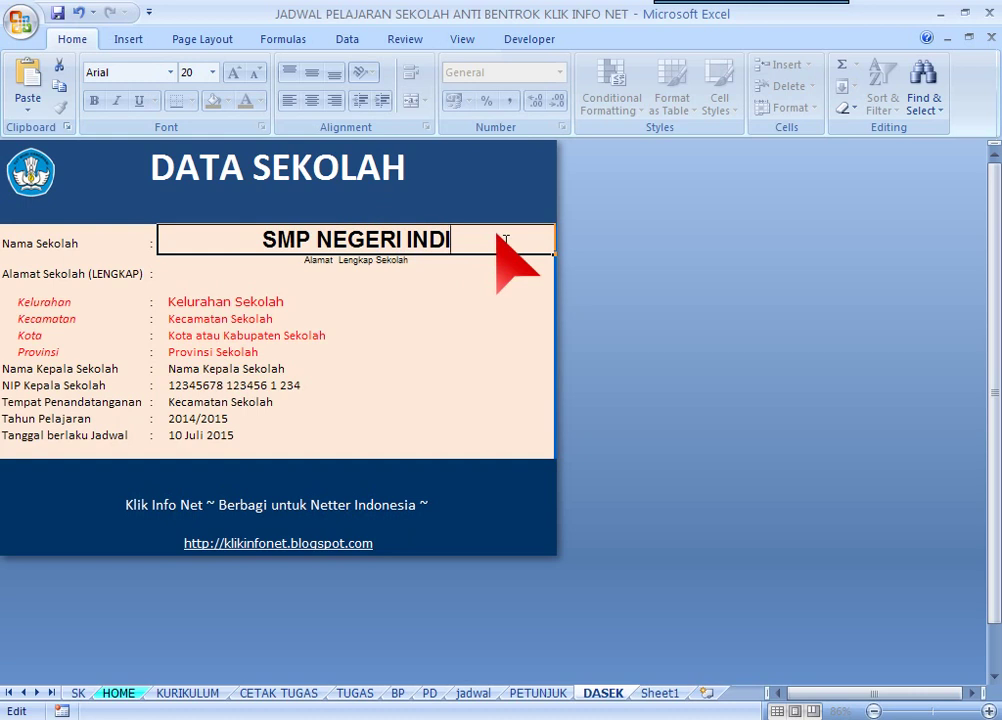
key(BackSpace)
text(ONES)
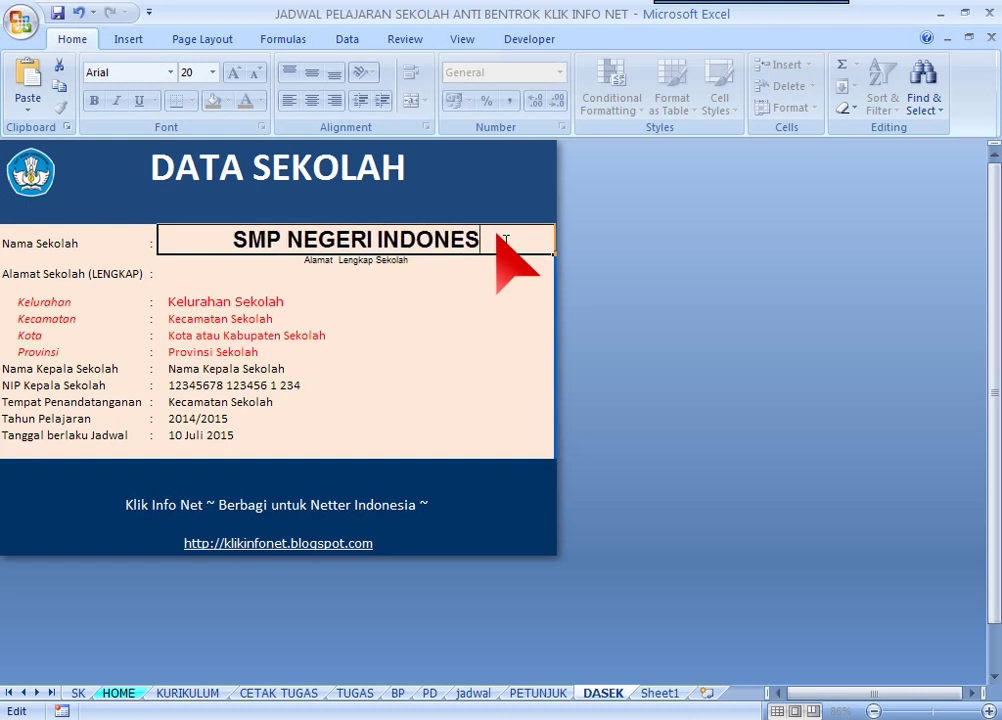
text(IA)
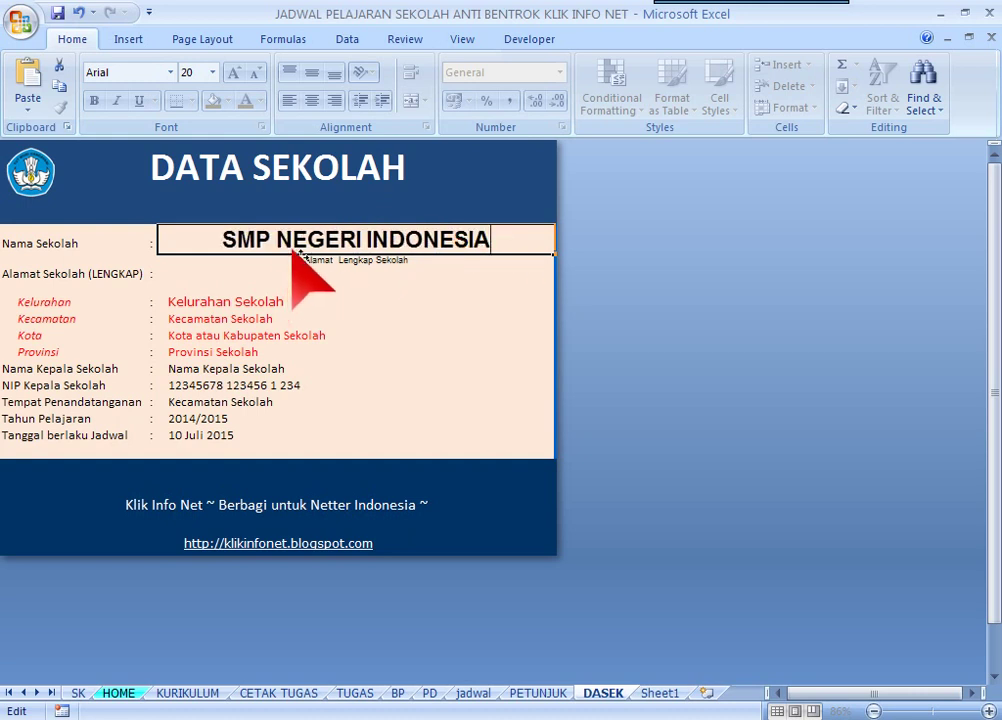
click(284, 257)
- Clear the placeholder school address and Kelurahan text, then fill in the Kecamatan field
double_click(284, 257)
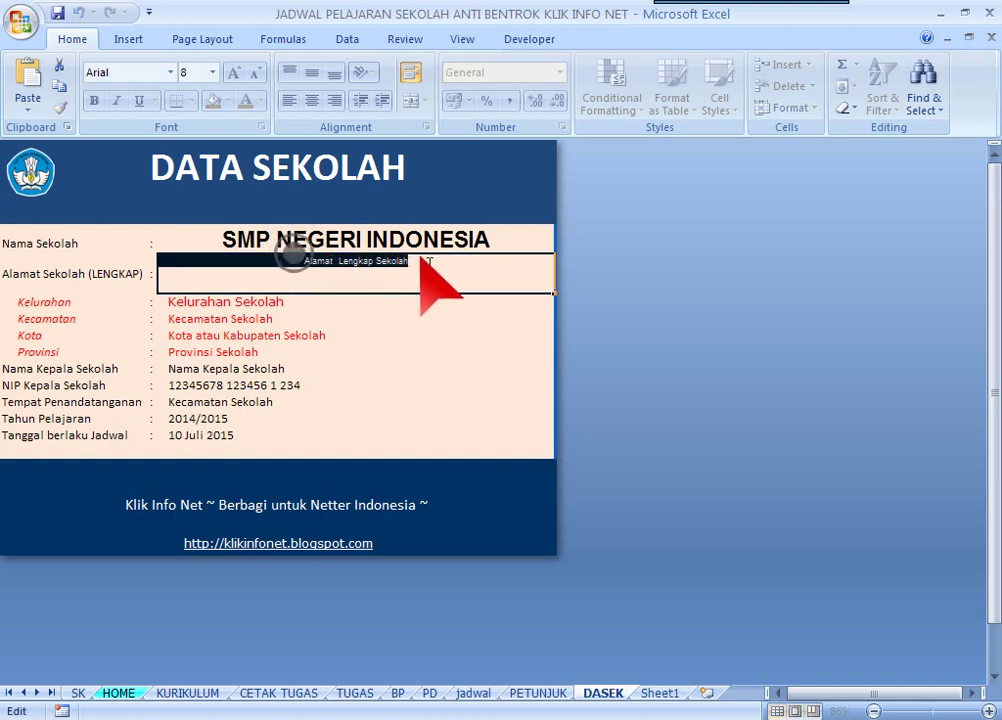
key(BackSpace)
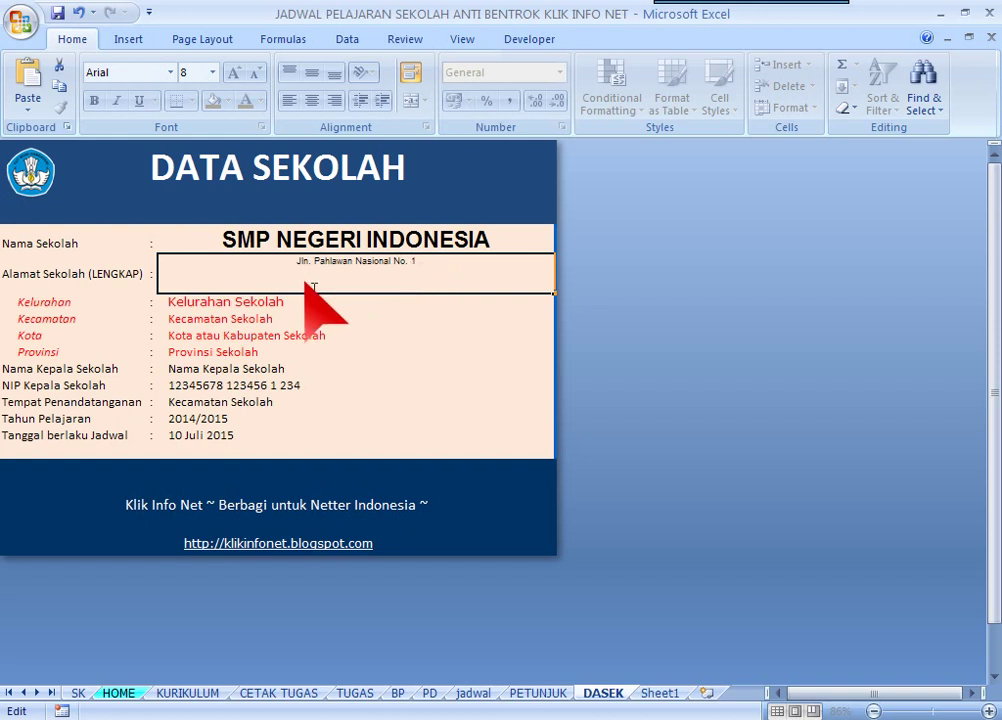
click(230, 296)
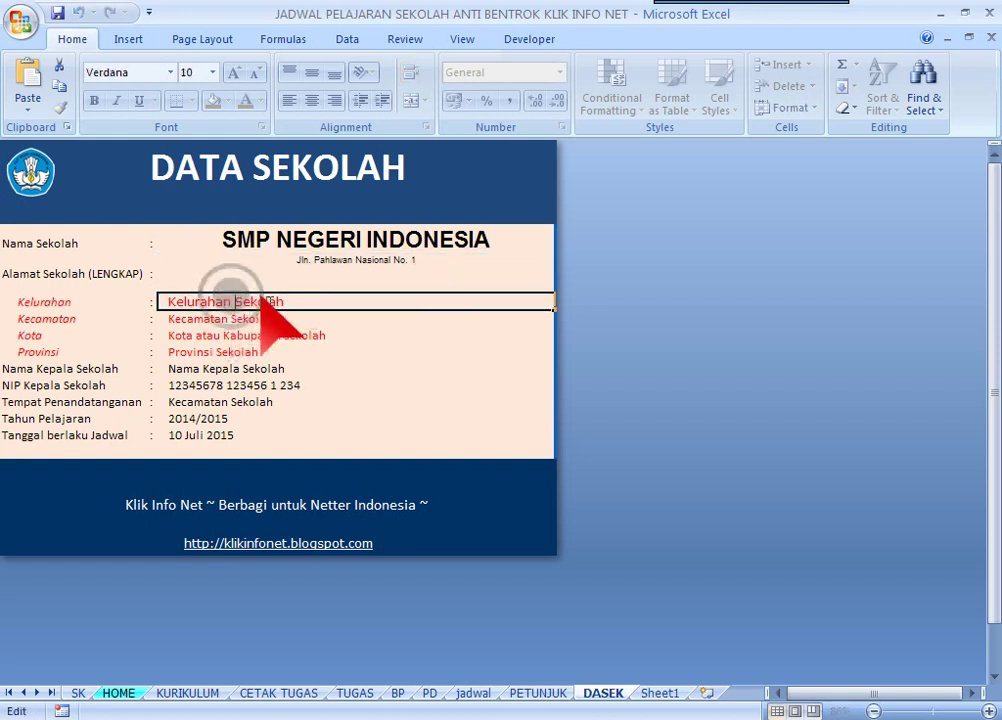
double_click(282, 300)
drag(282, 300, 100, 275)
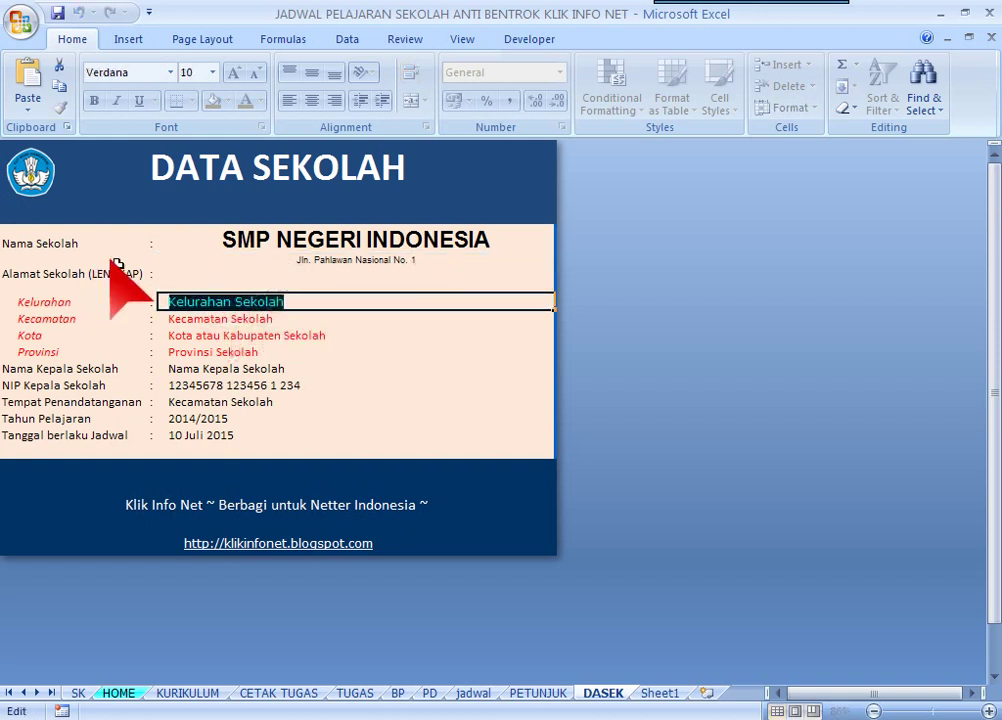
key(BackSpace)
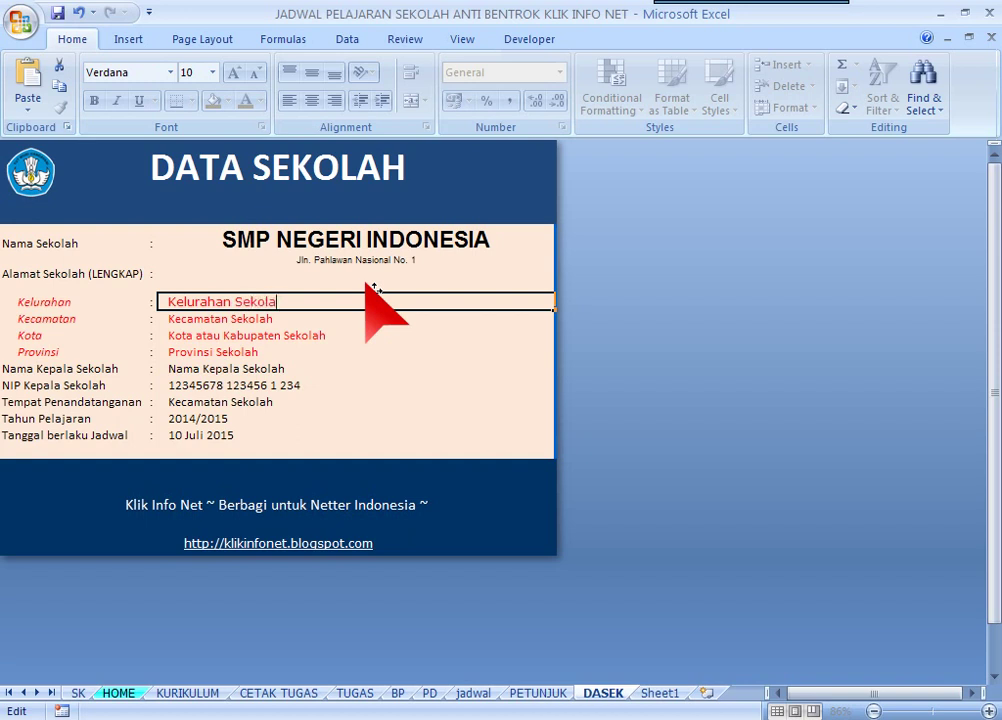
double_click(257, 318)
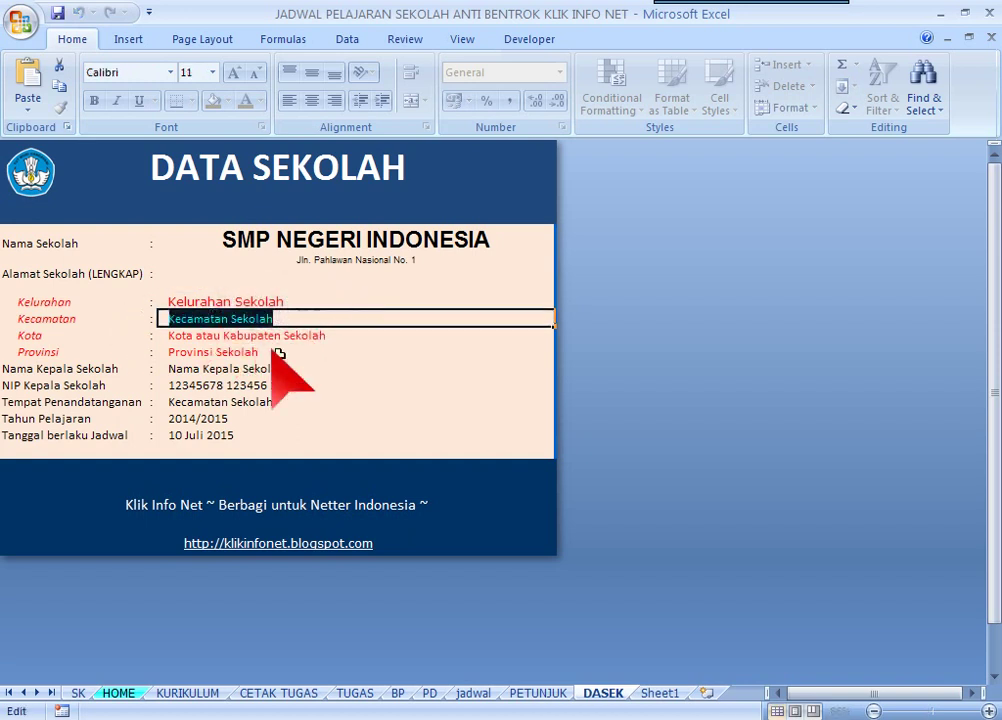
click(215, 352)
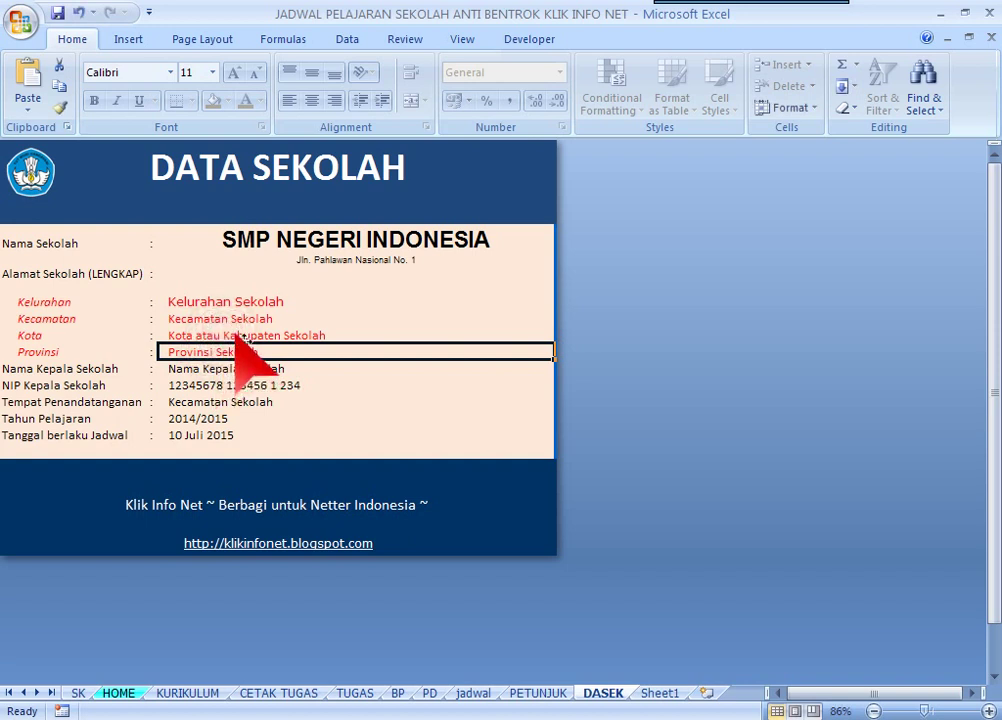
click(238, 335)
- Shorten the principal's name placeholder to Nama Kepsek
click(210, 368)
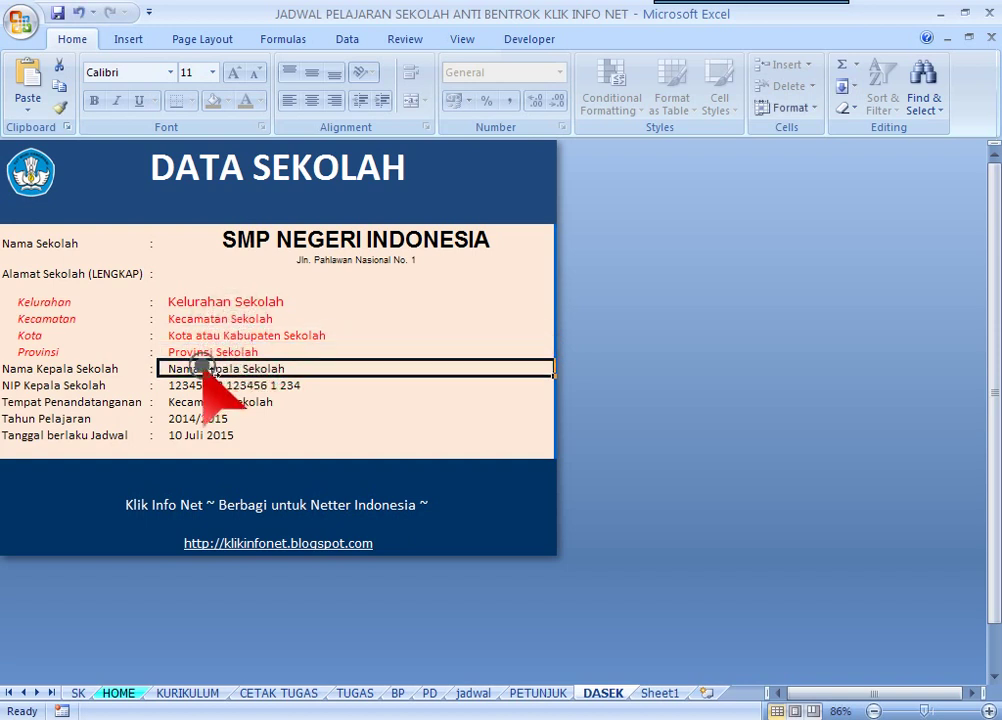
key(Down)
key(Down)
key(Down)
click(228, 367)
double_click(195, 367)
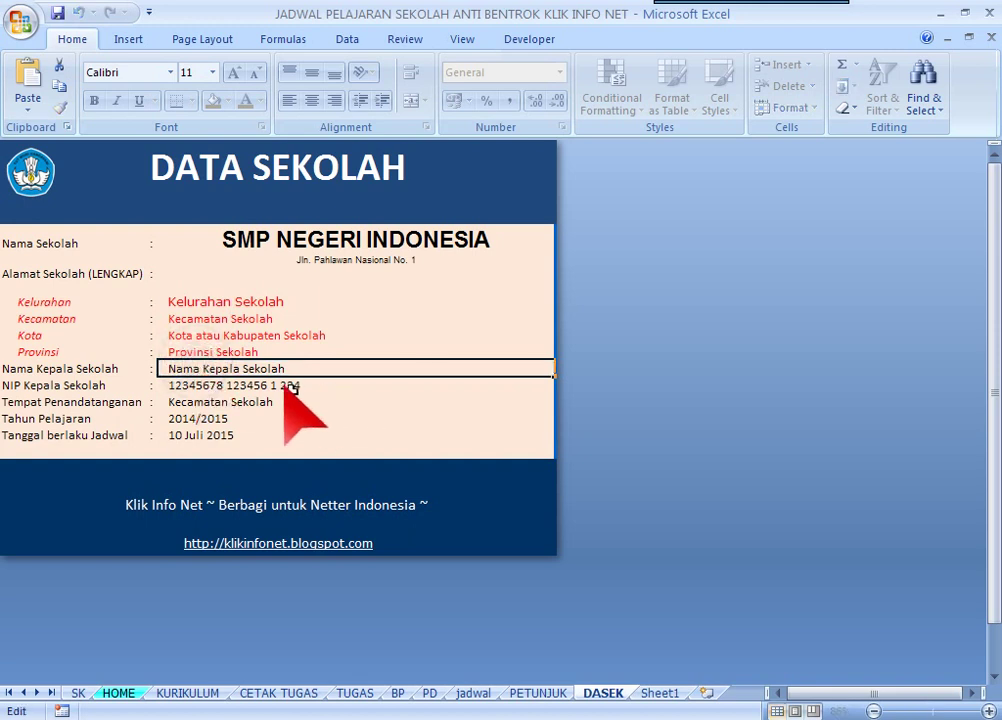
drag(203, 368, 285, 368)
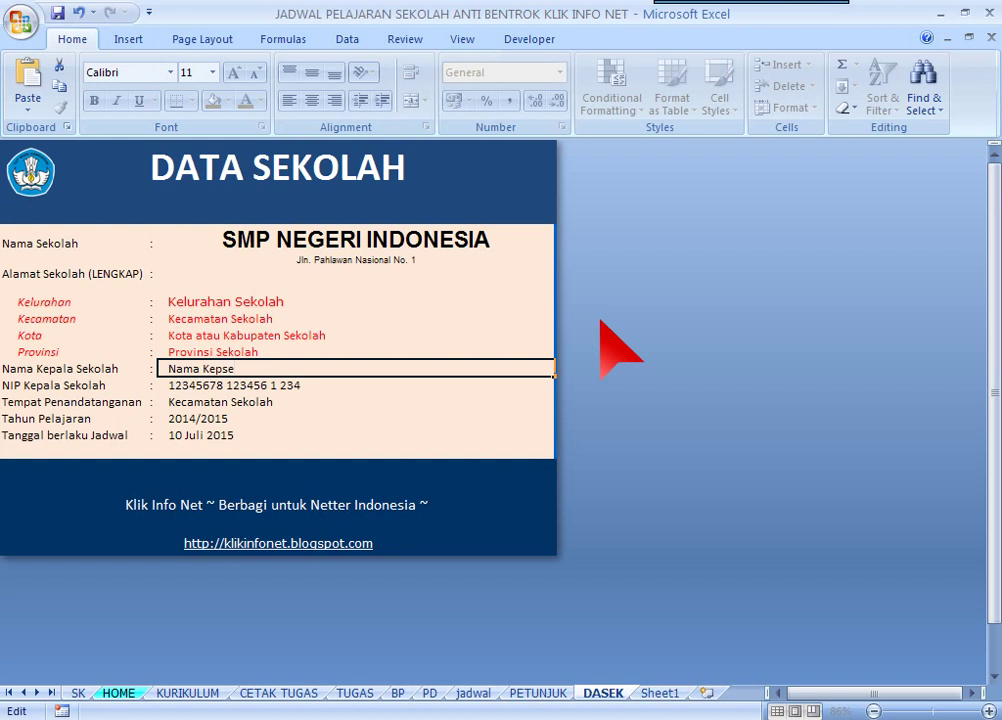
click(268, 383)
- Confirm Tempat Penandatanganan still uses the =C7 formula linking to Kecamatan Sekolah
click(224, 401)
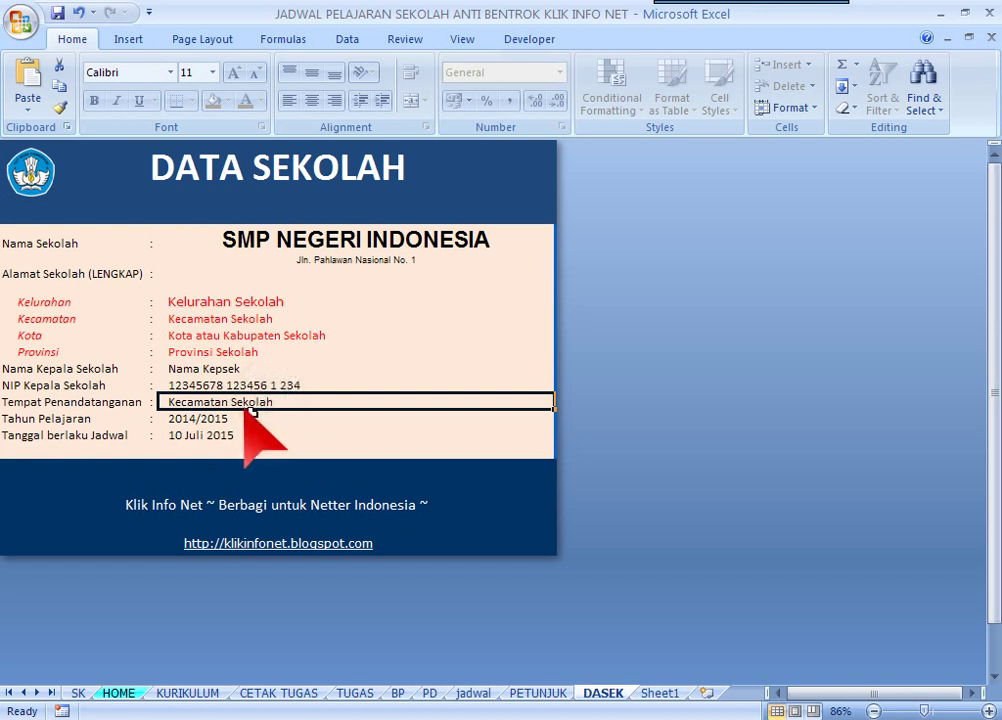
double_click(260, 402)
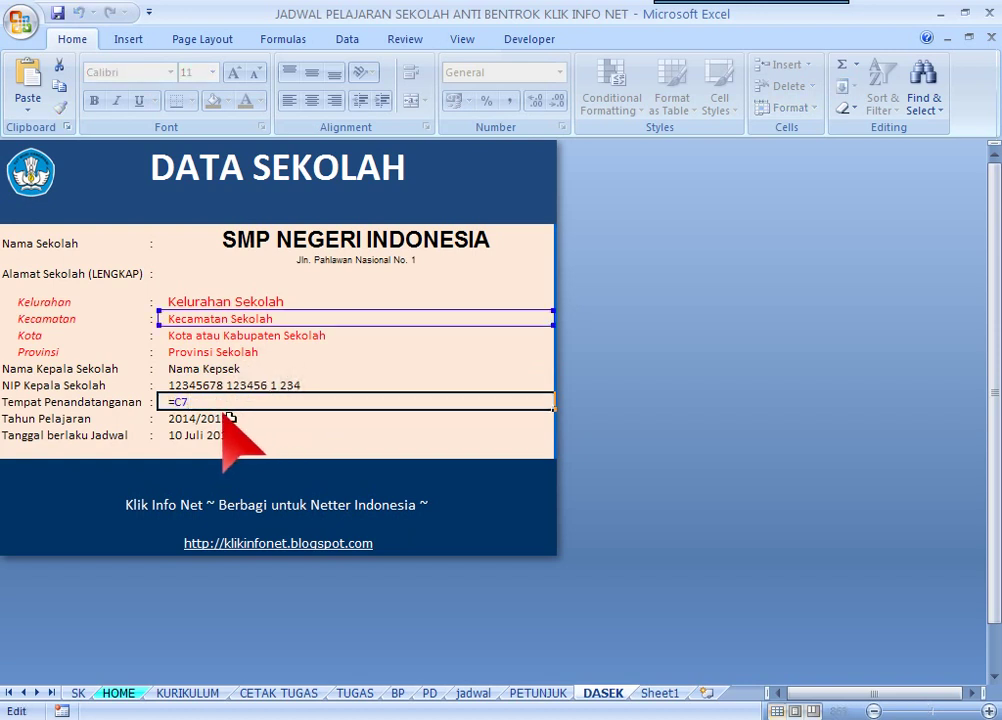
key(Return)
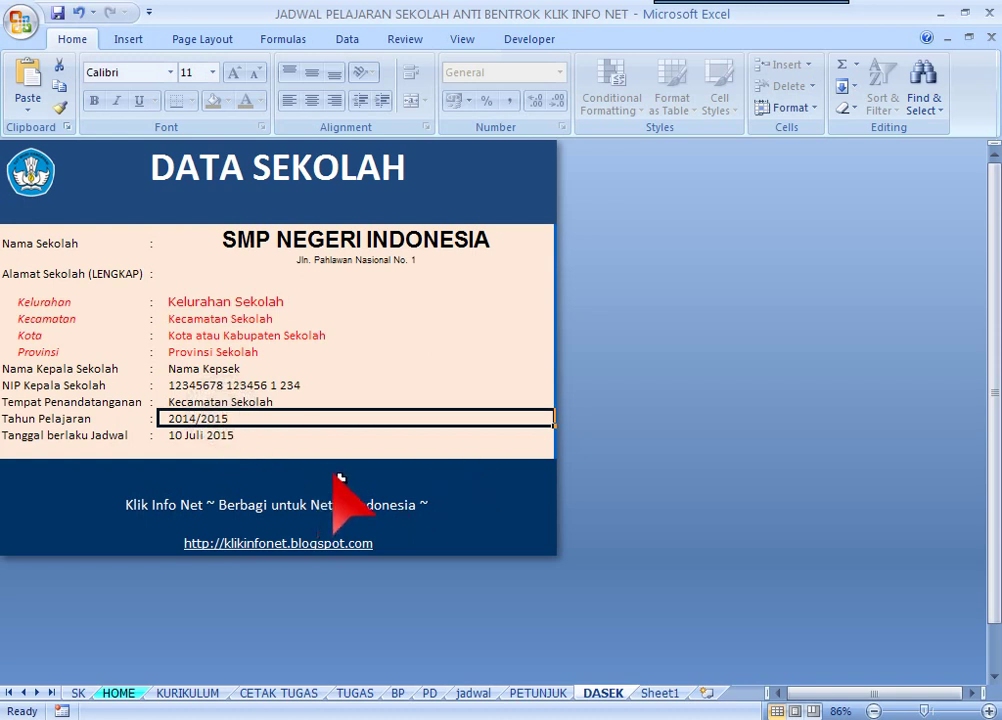
- Open the KURIKULUM sheet from HOME, scroll through it, and return to HOME
click(28, 165)
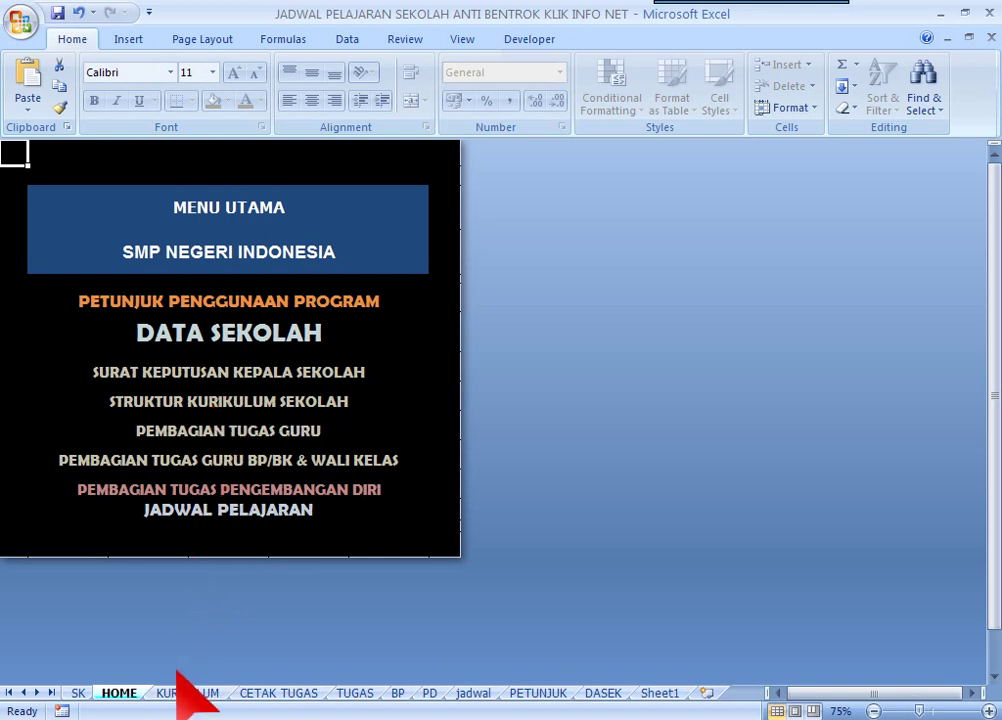
click(180, 690)
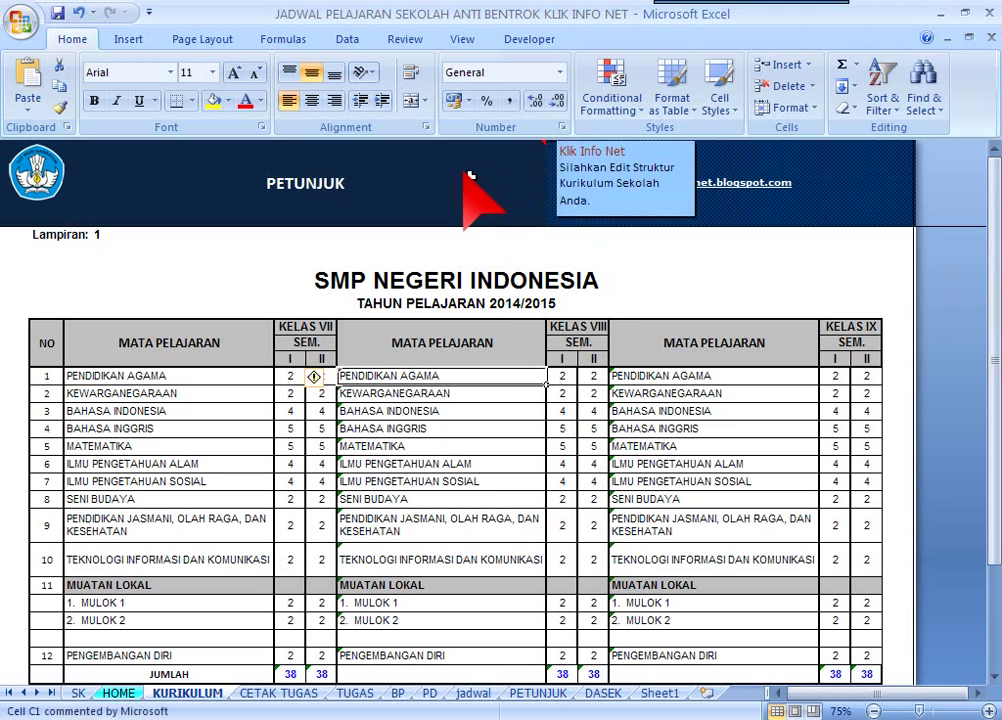
drag(990, 290, 990, 335)
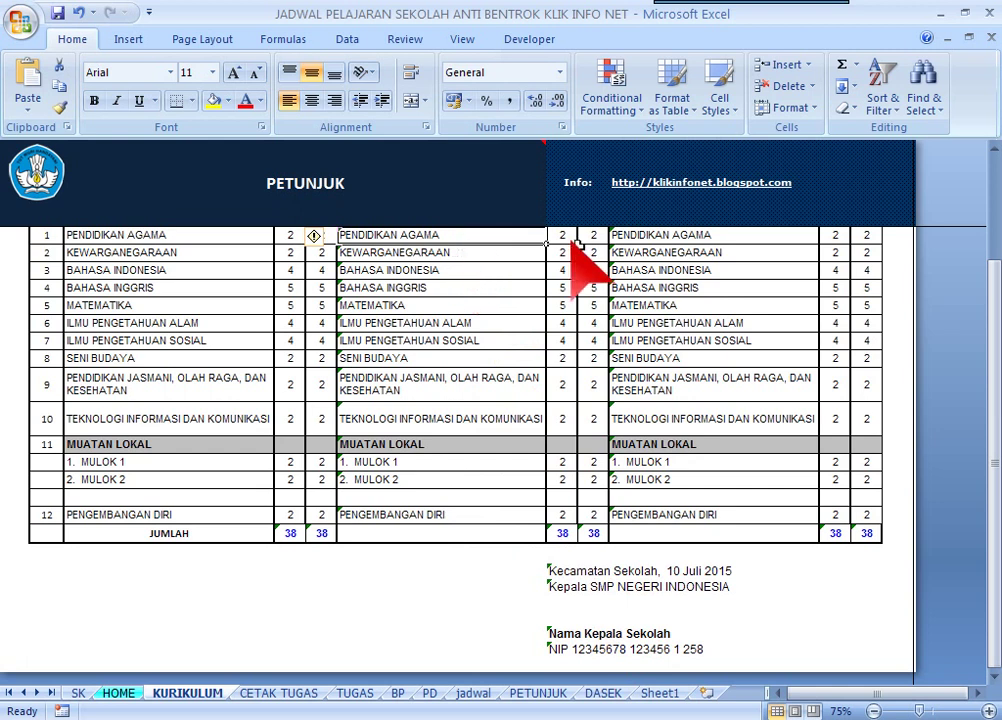
drag(991, 420, 991, 380)
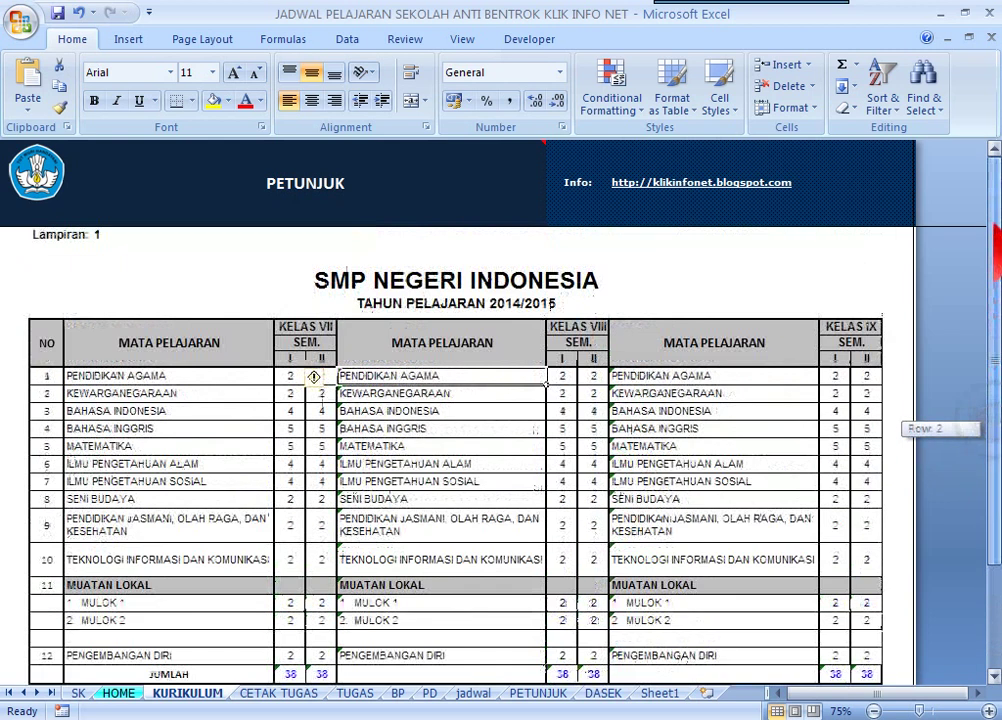
click(18, 192)
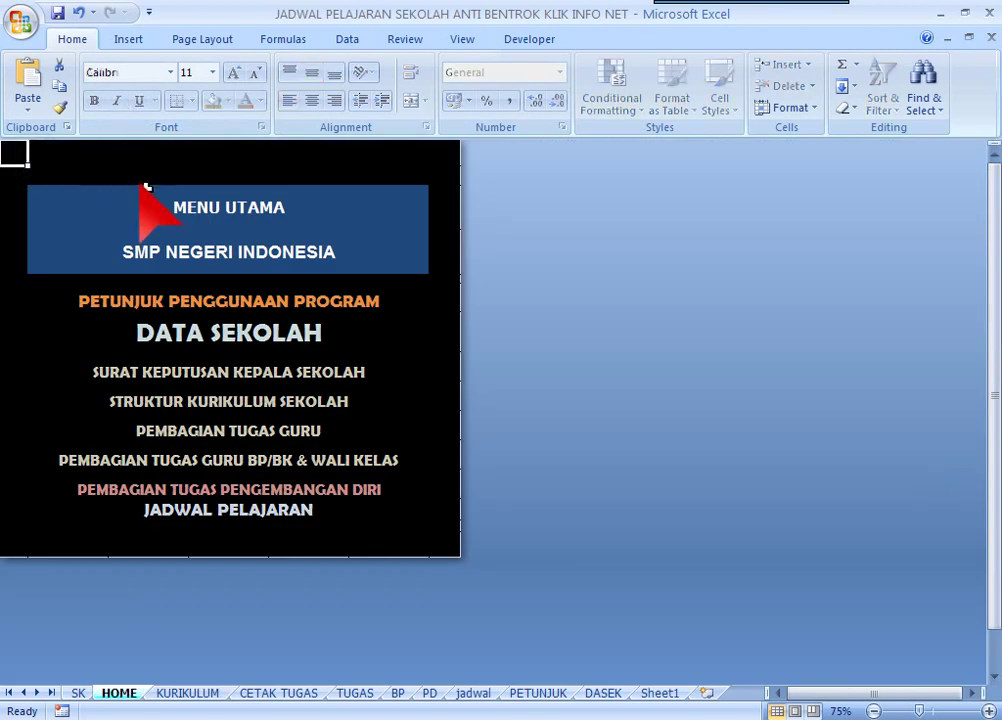
- Open PEMBAGIAN TUGAS GURU and view input tips for the name, KODE, subject and P.Diri columns
click(240, 426)
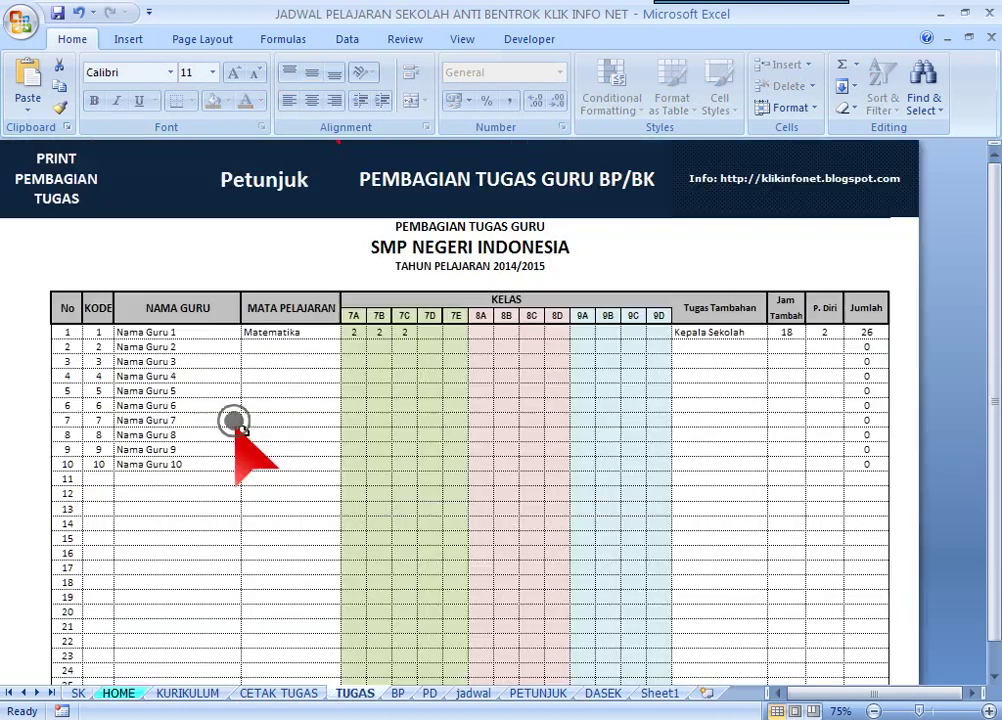
click(140, 332)
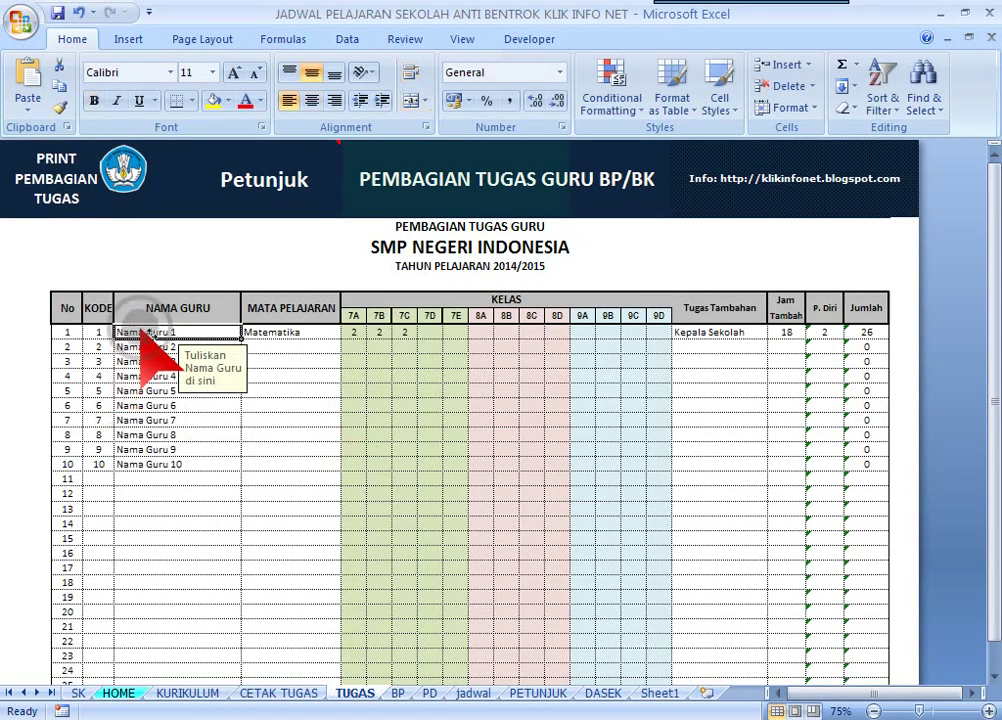
click(140, 390)
click(90, 332)
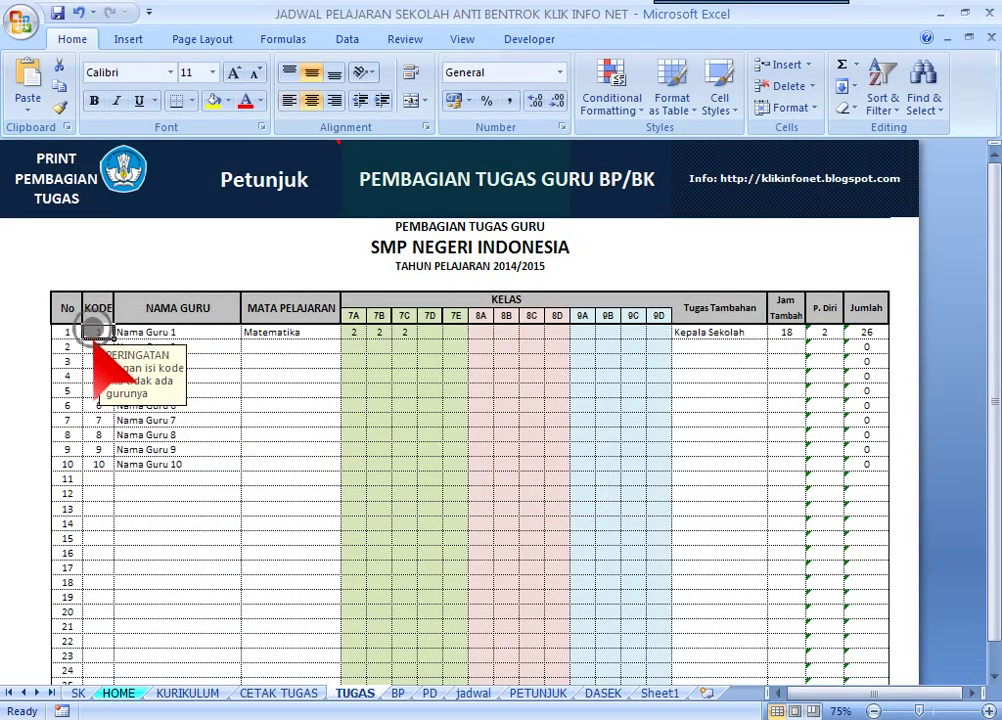
click(150, 464)
click(285, 332)
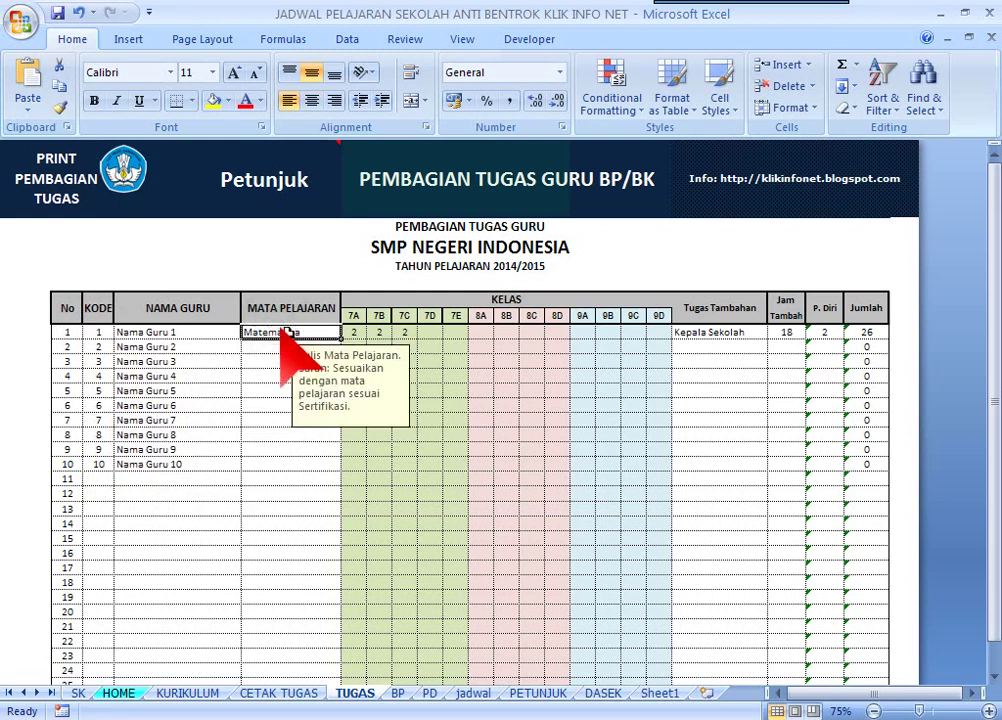
click(825, 347)
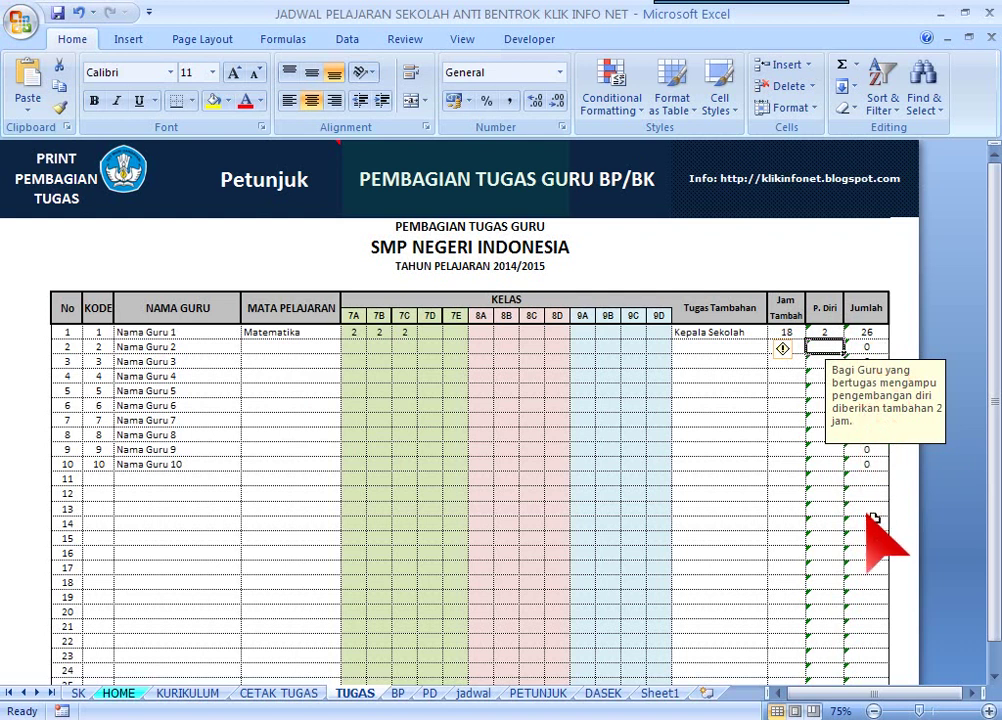
click(862, 464)
click(692, 331)
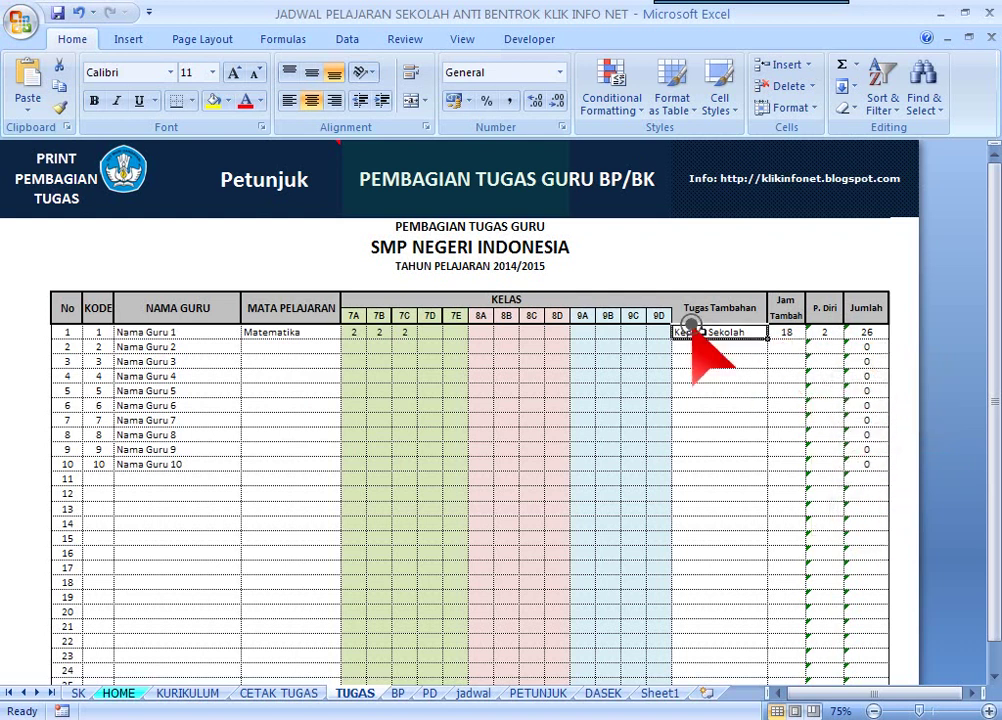
drag(994, 335, 994, 345)
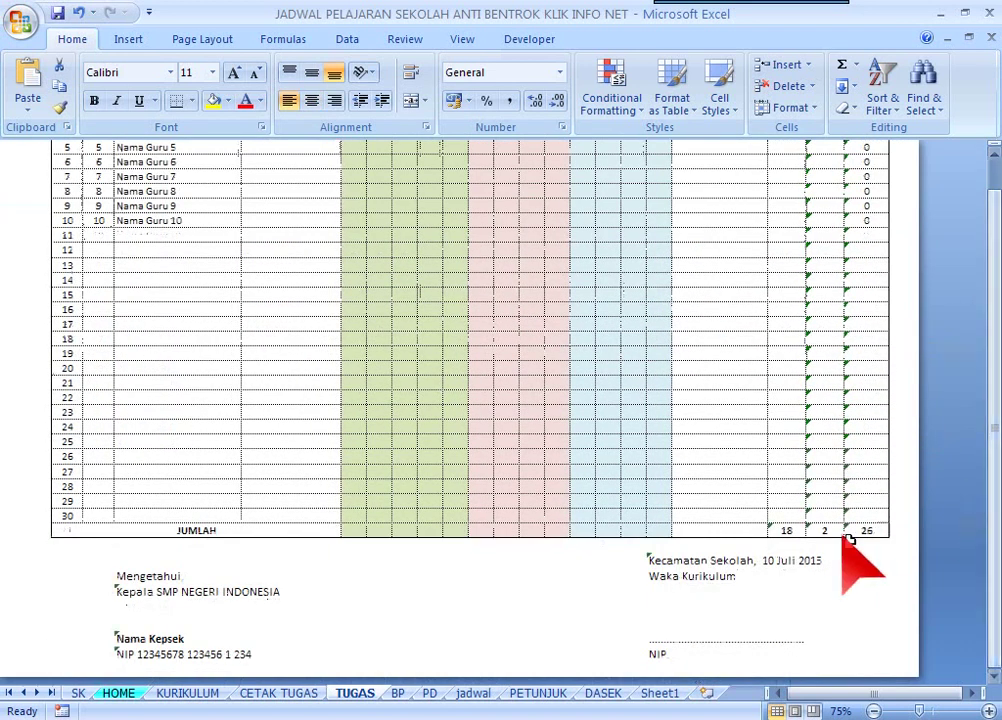
- Replace the dotted signature line above NIP. with 'Nama Waka Kurikulum'
click(659, 638)
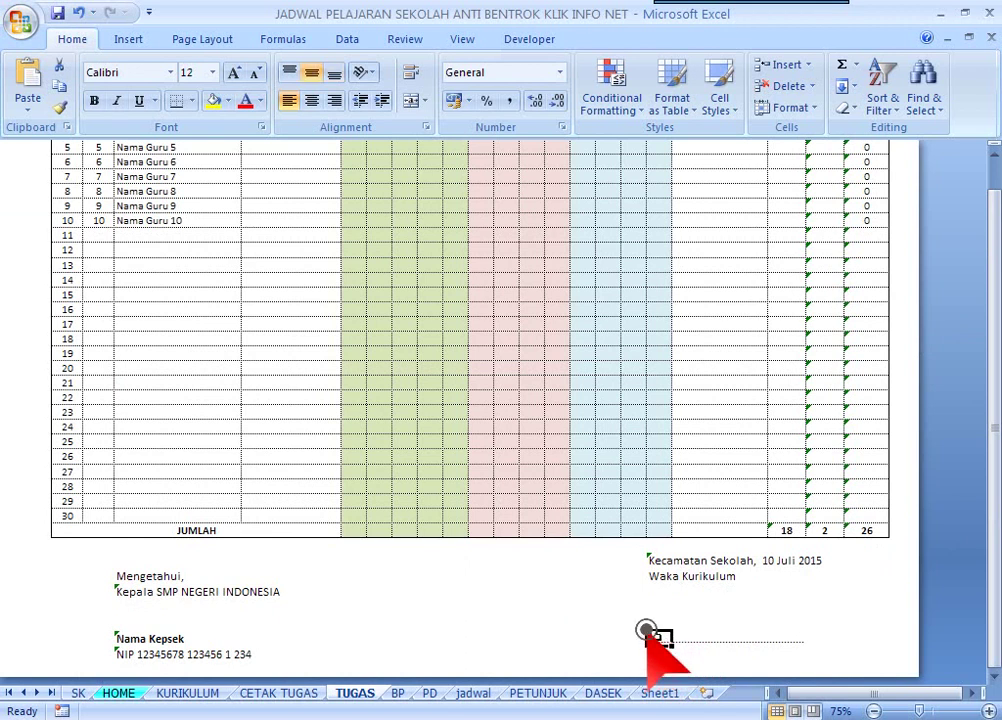
double_click(647, 631)
text(NIP.)
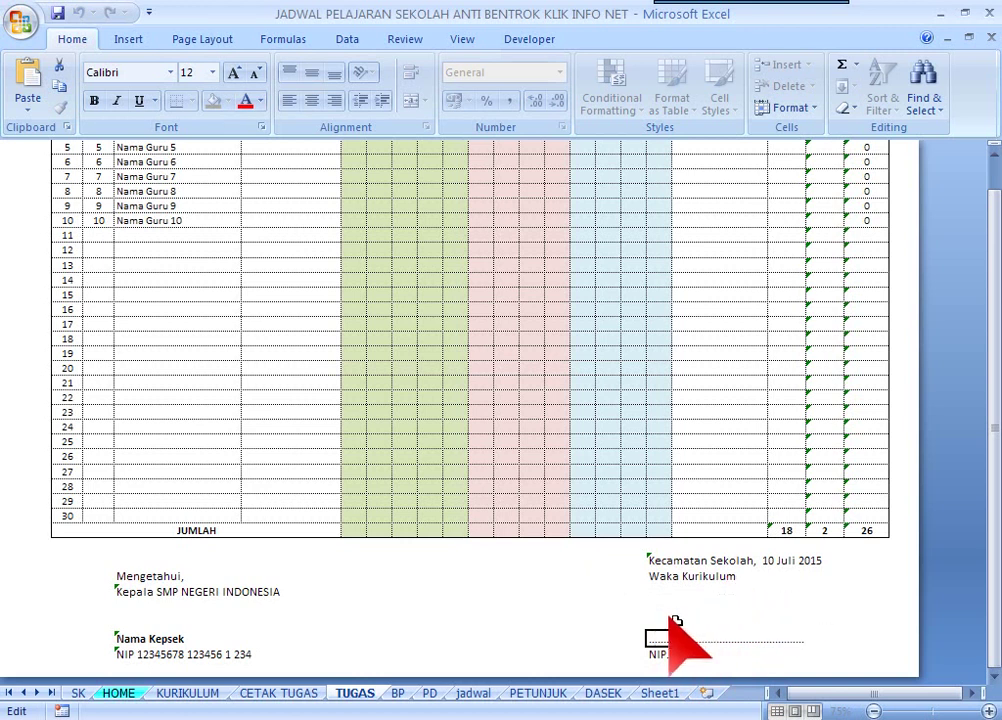
drag(641, 629, 787, 642)
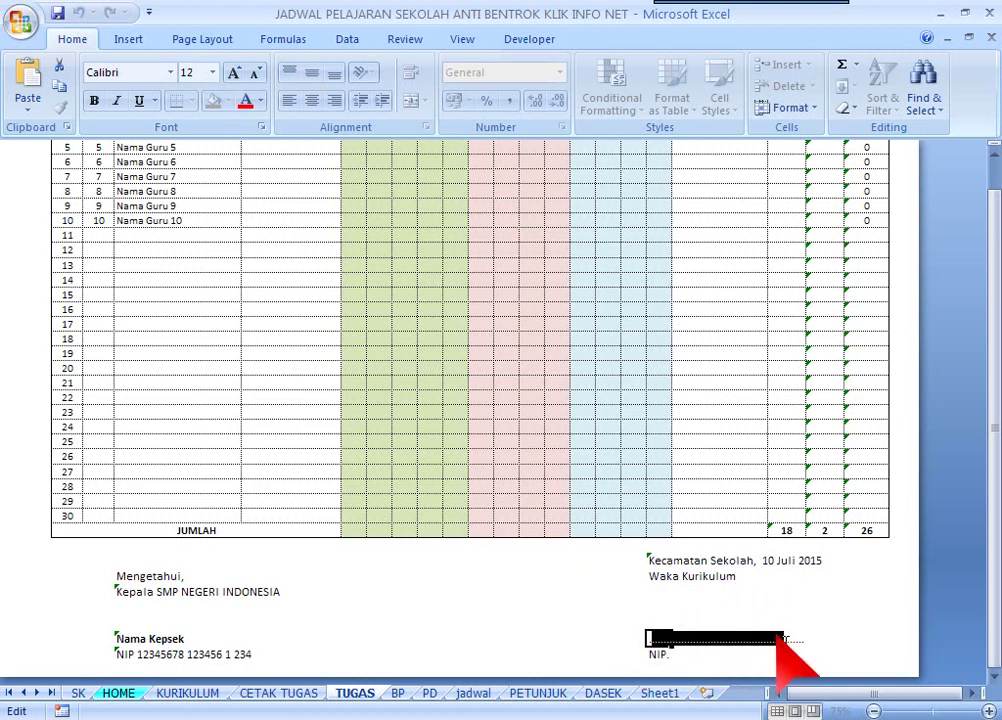
drag(641, 633, 810, 642)
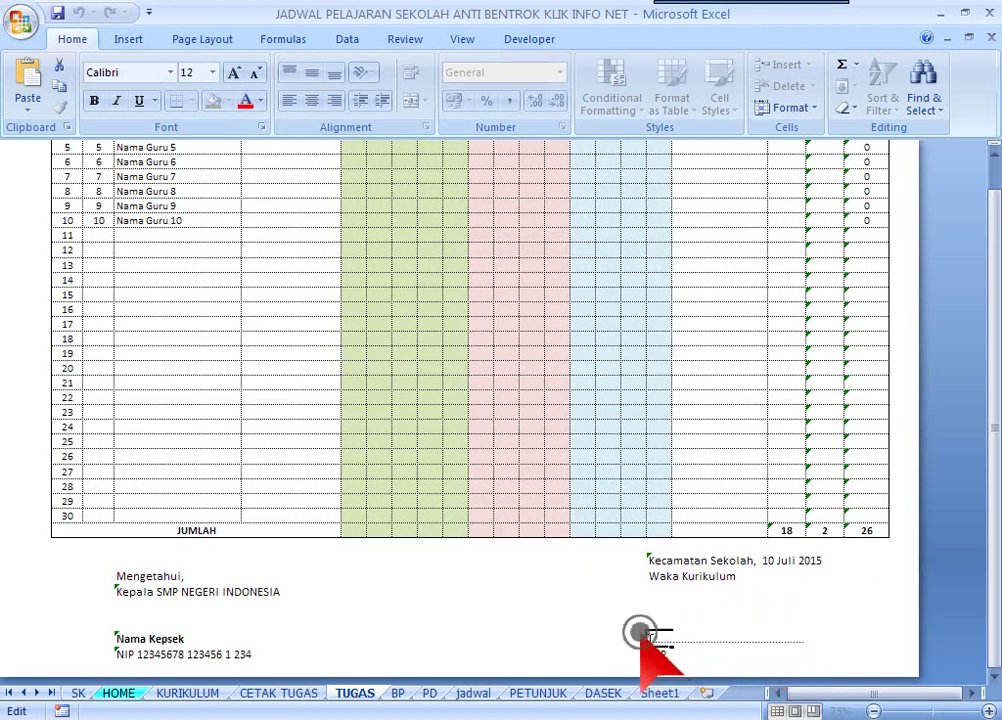
text(Nama Waka Kurikulum)
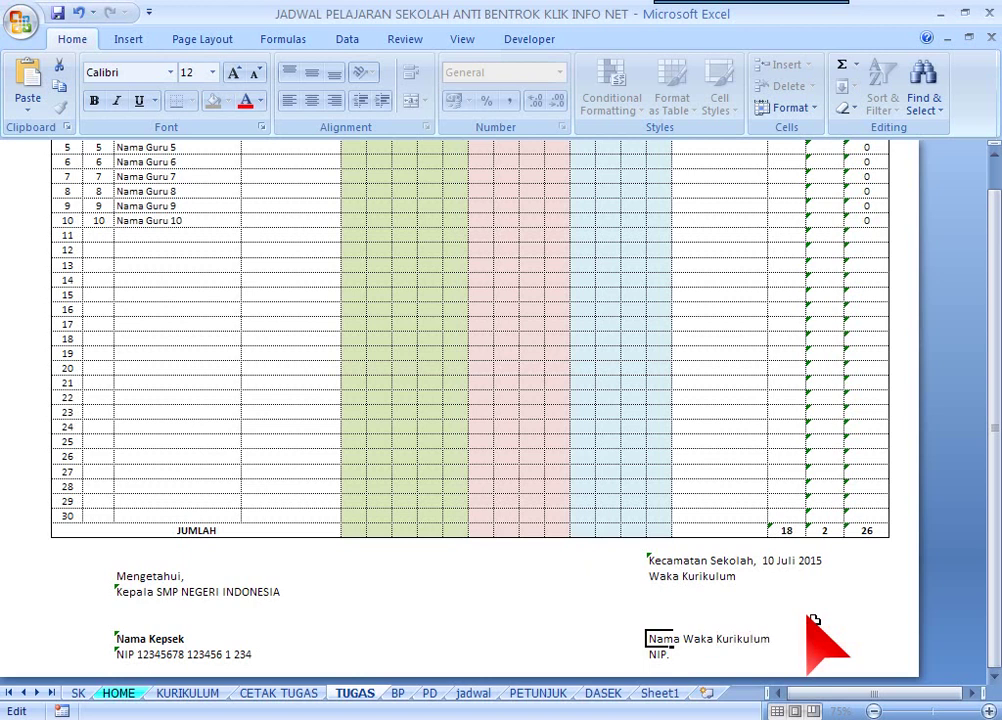
click(420, 625)
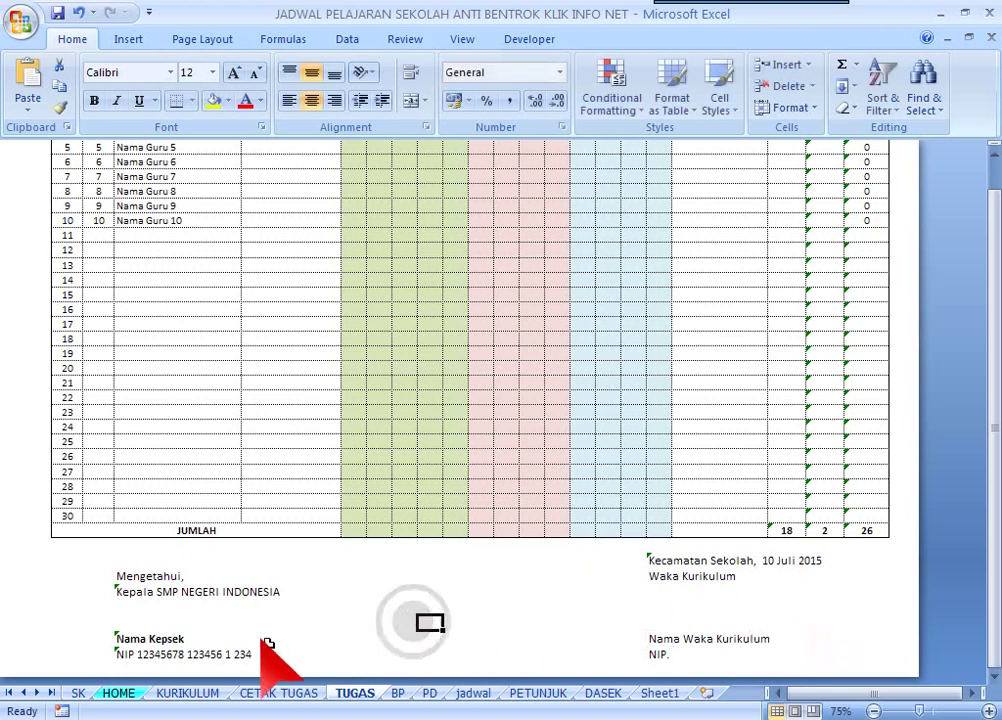
click(138, 640)
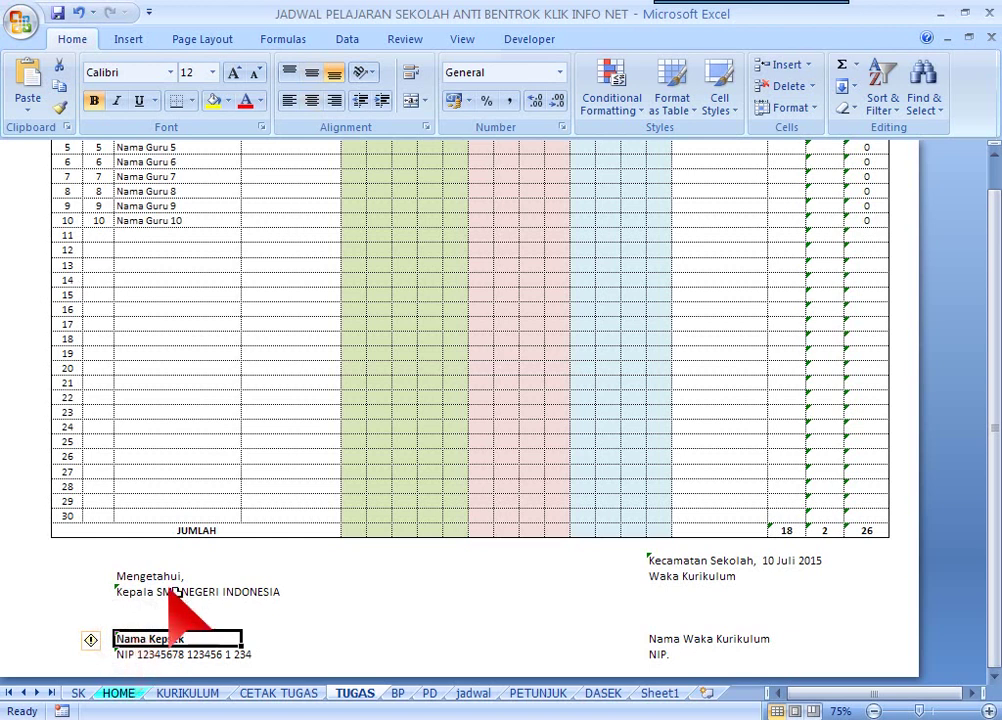
drag(984, 592, 986, 566)
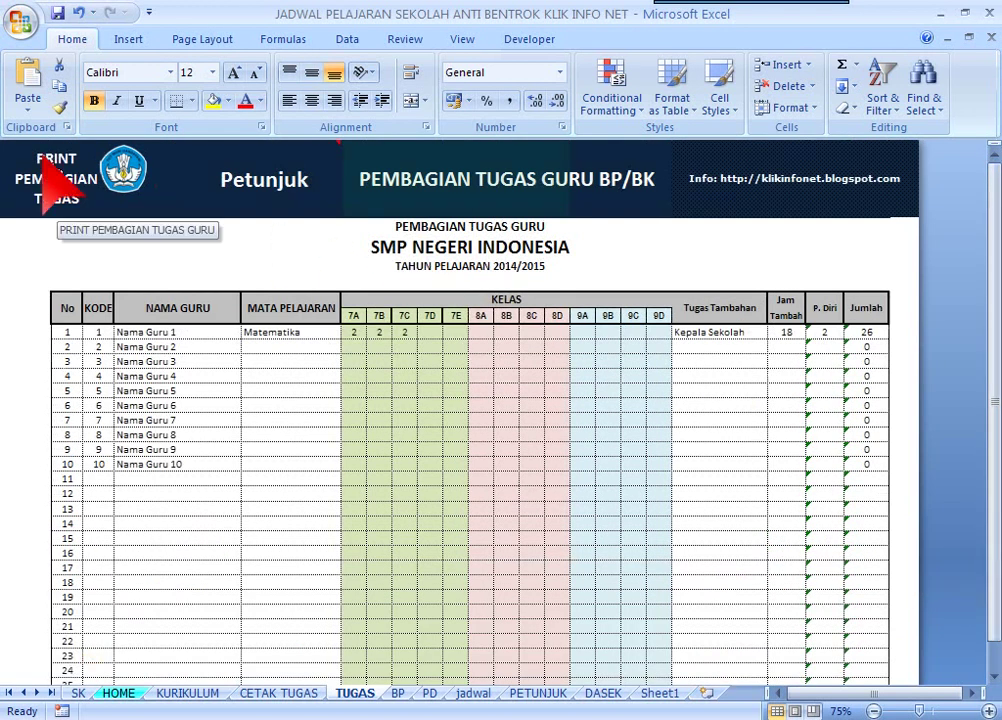
- Open CETAK TUGAS, scroll through the printable assignment sheet, and return to HOME
click(38, 172)
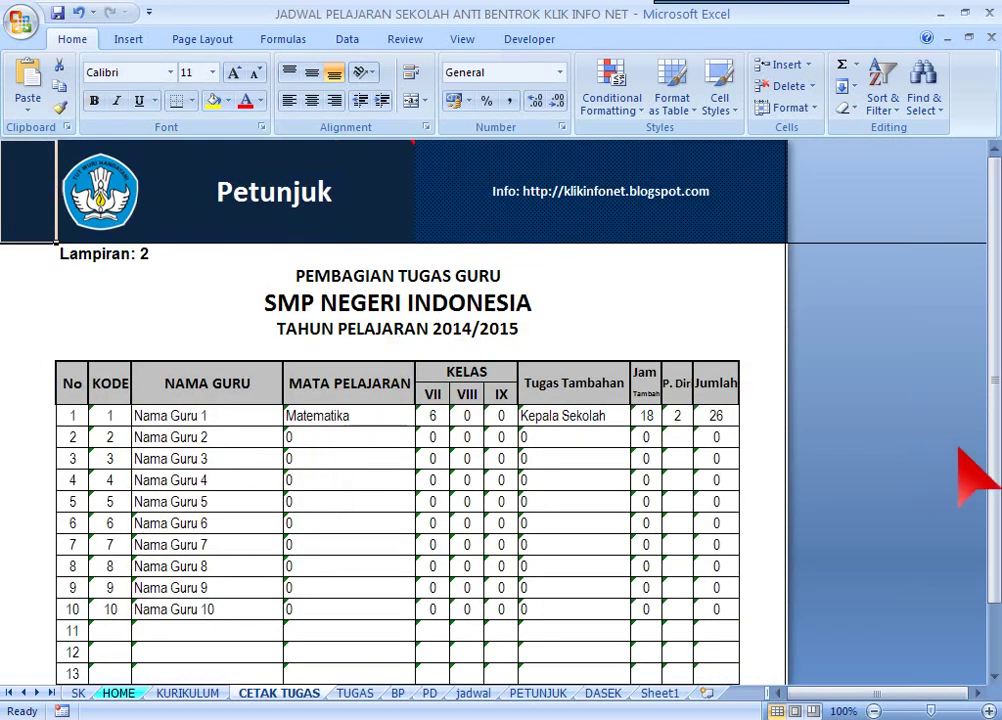
drag(993, 185, 984, 445)
scroll(997, 582, up, 7)
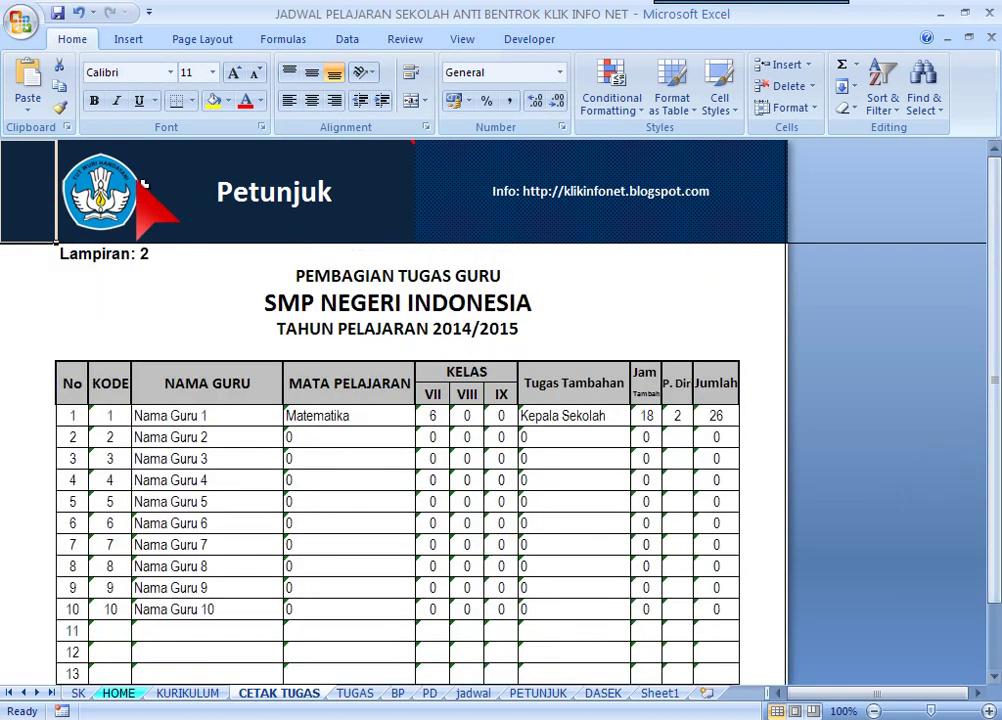
click(85, 185)
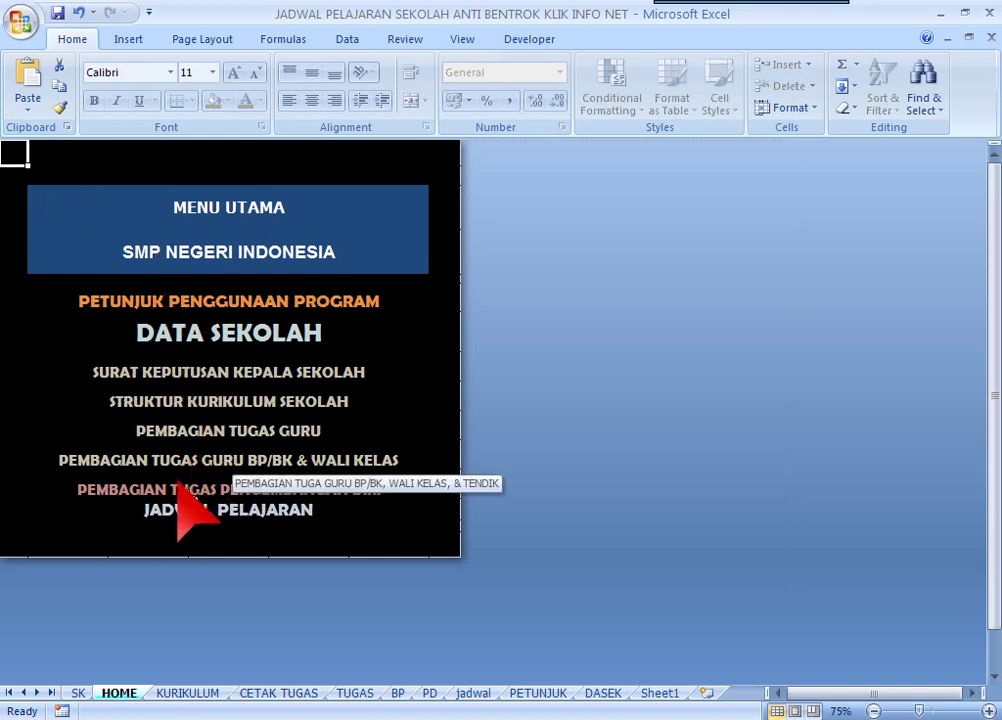
- Review the BP/BK and Pengembangan Diri sheets from HOME, then open JADWAL PELAJARAN
click(324, 460)
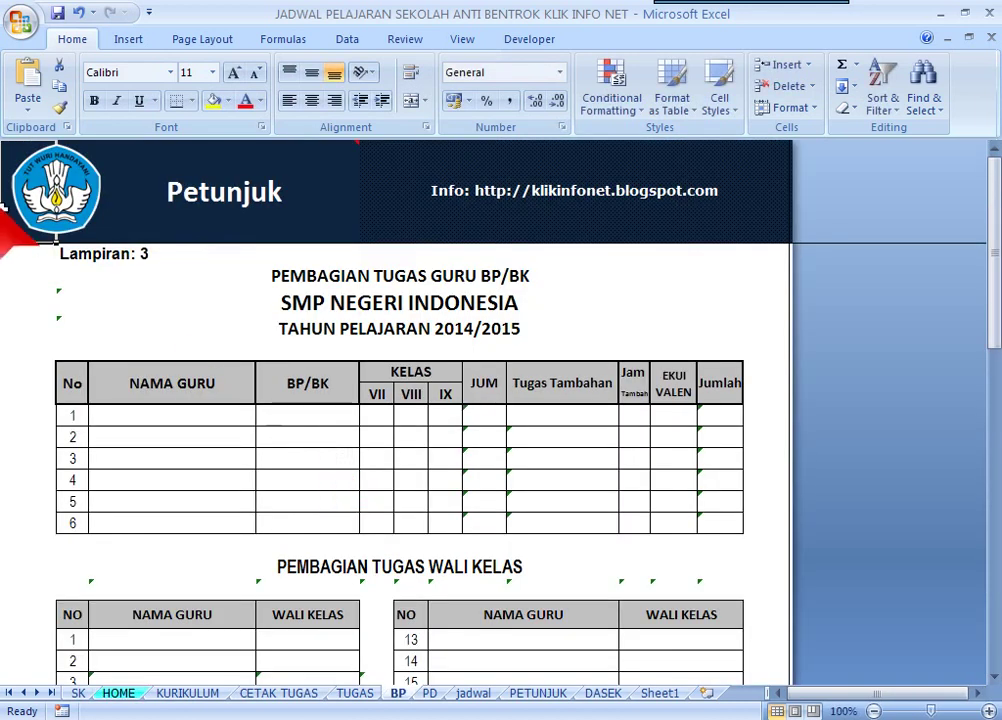
mouse_move(989, 286)
mouse_down()
mouse_move(995, 630)
mouse_move(995, 180)
mouse_up()
click(64, 198)
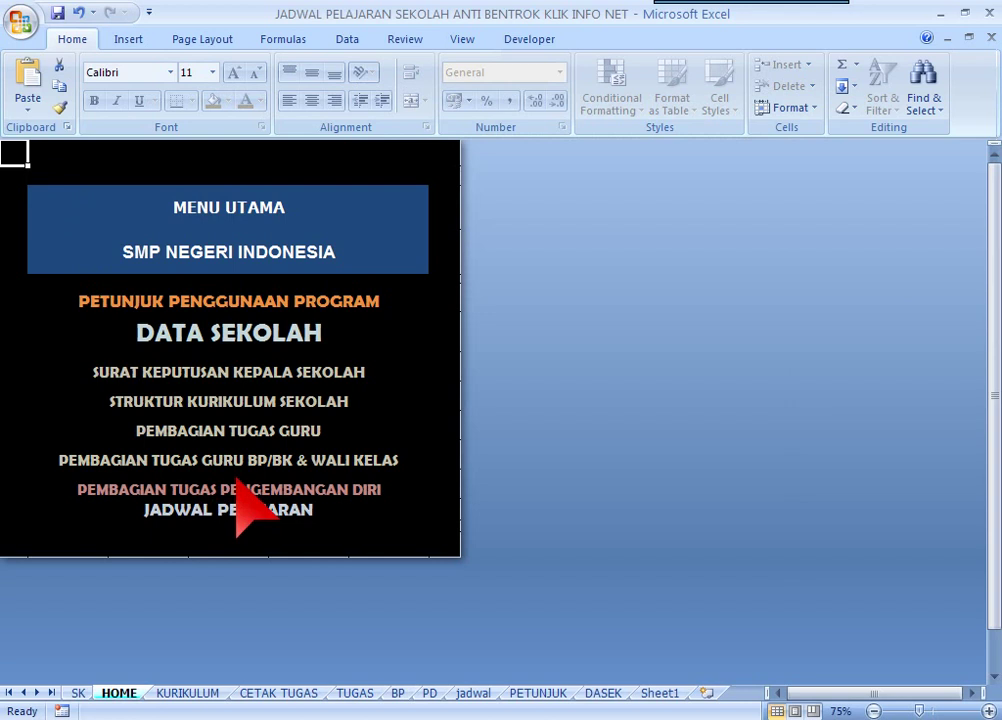
click(240, 481)
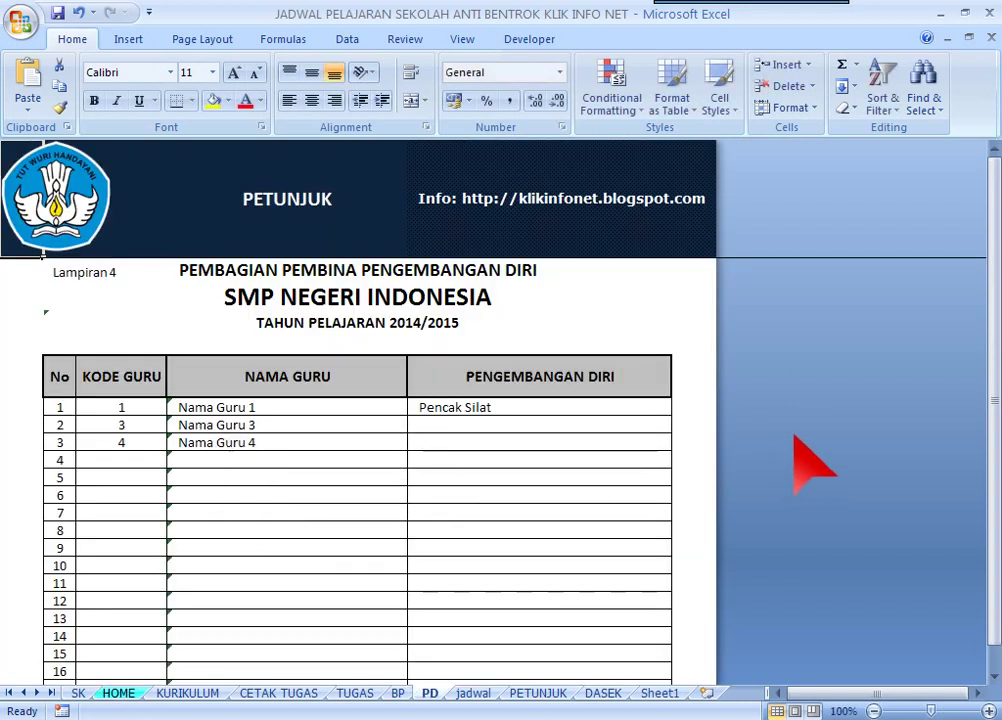
mouse_move(993, 302)
mouse_down()
mouse_move(993, 485)
mouse_move(993, 160)
mouse_up()
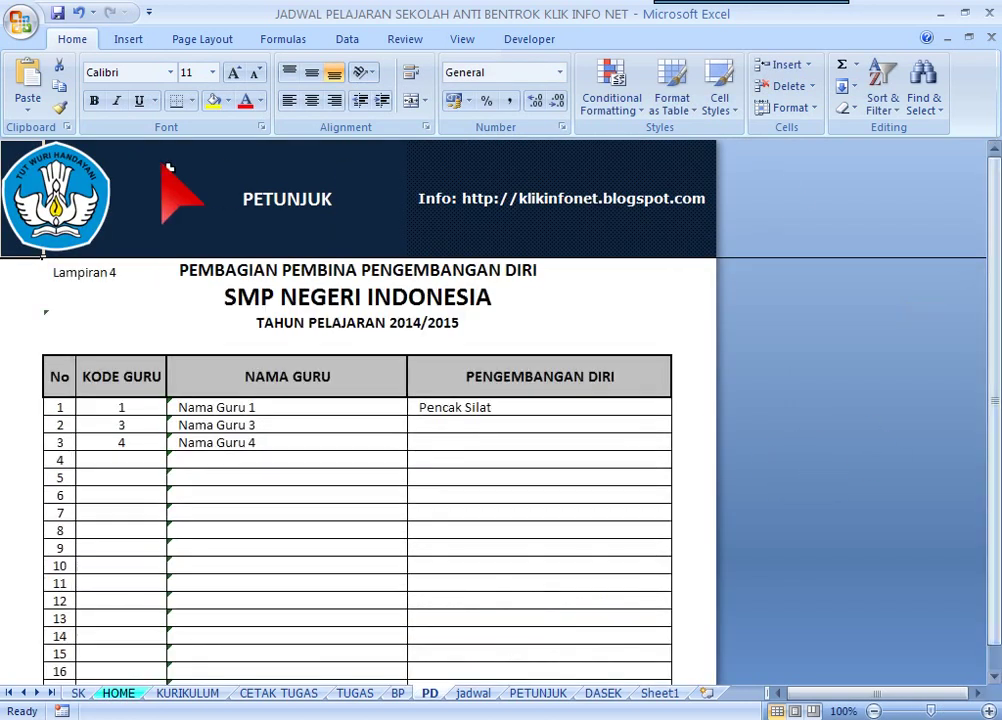
click(60, 200)
click(195, 510)
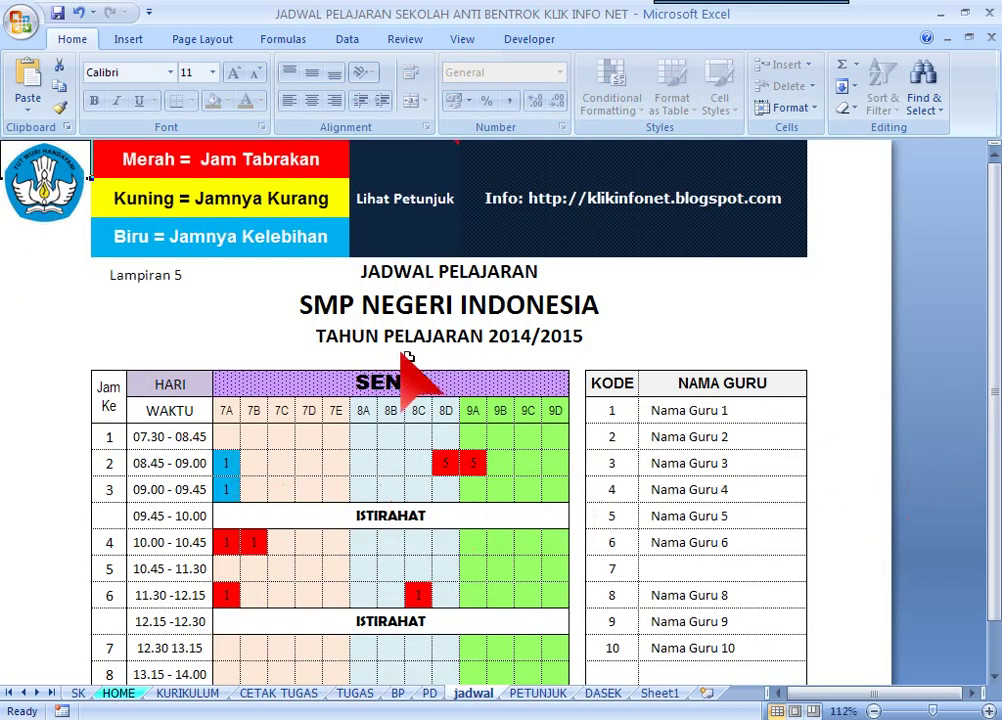
- Delete teacher 5 from 9A hour 2, enter 5 in 8D hour 3, then attempt clearing 8C hour 6
mouse_move(418, 206)
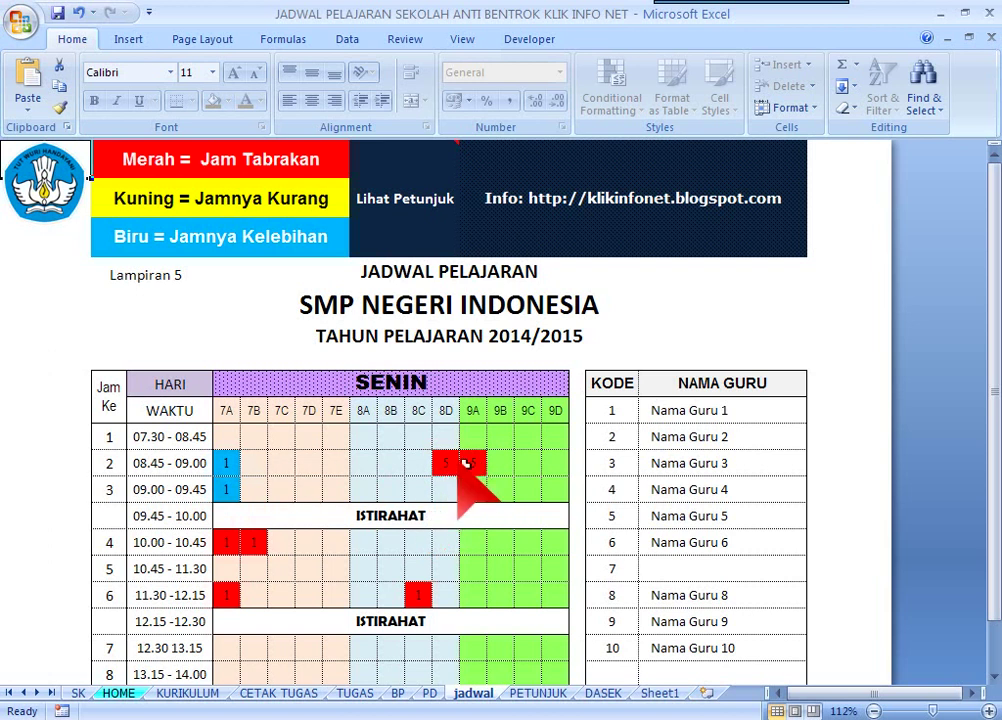
click(469, 463)
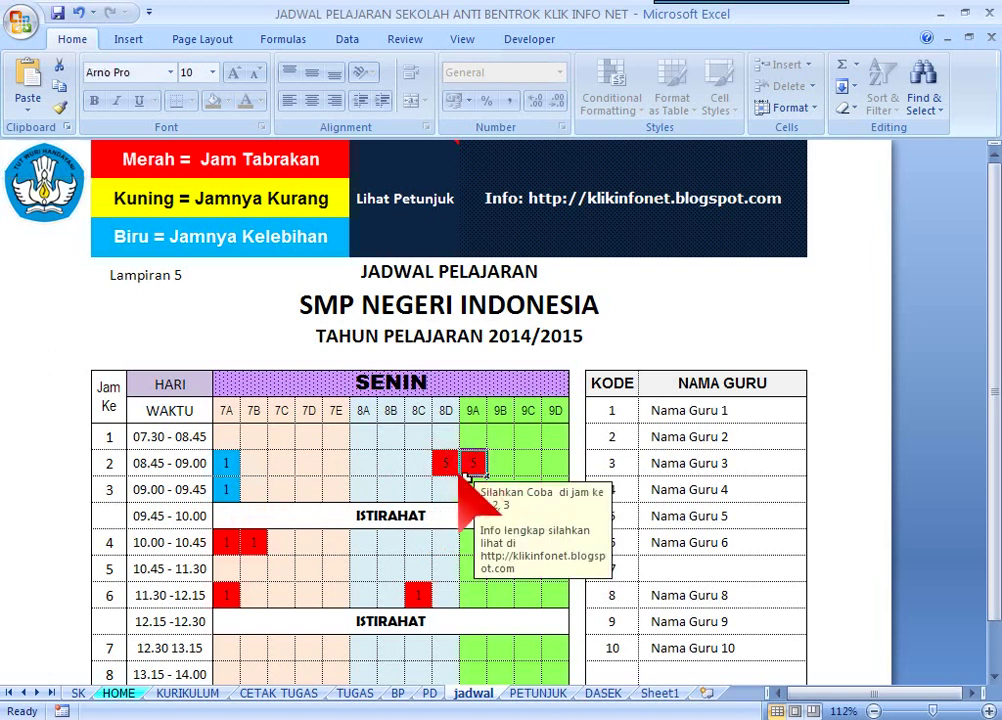
key(Delete)
click(446, 489)
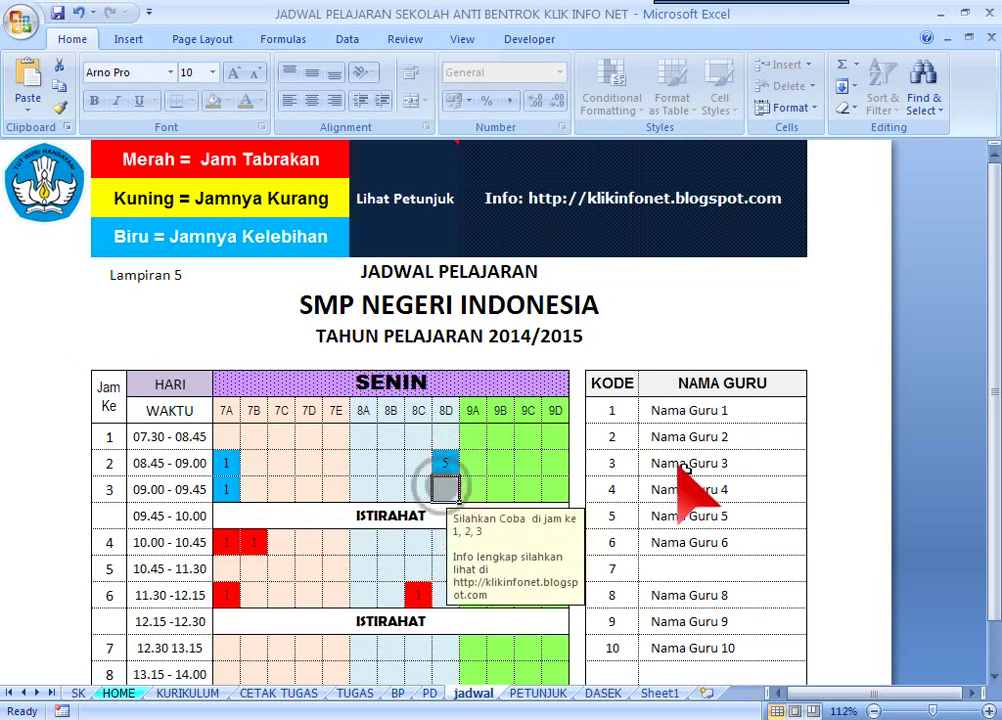
text(5)
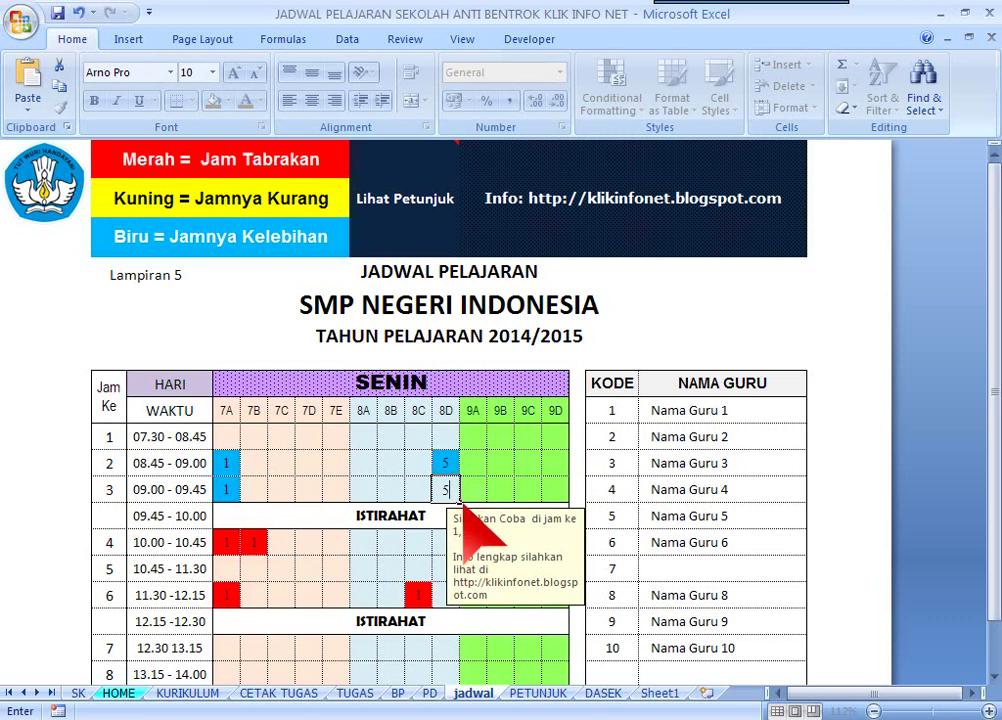
click(474, 491)
text(5)
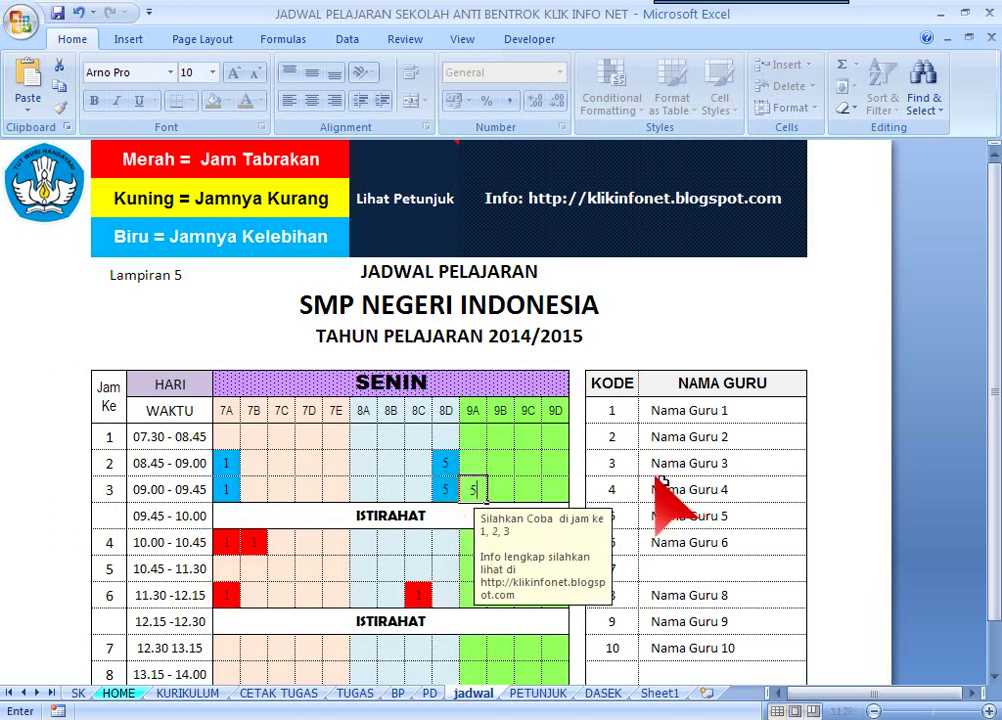
click(388, 485)
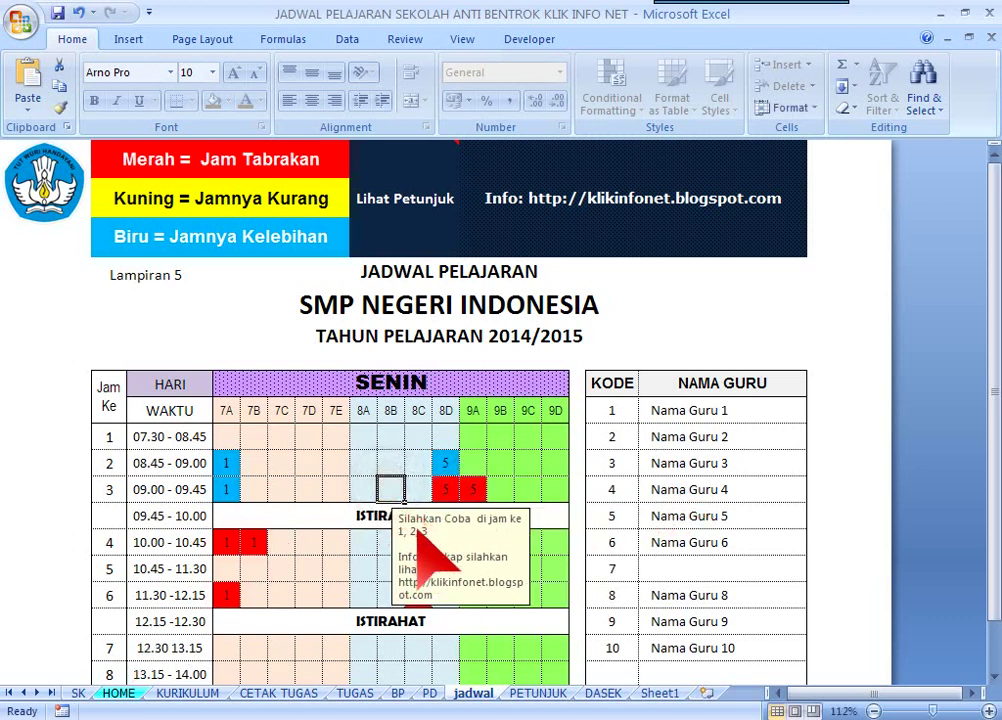
click(474, 489)
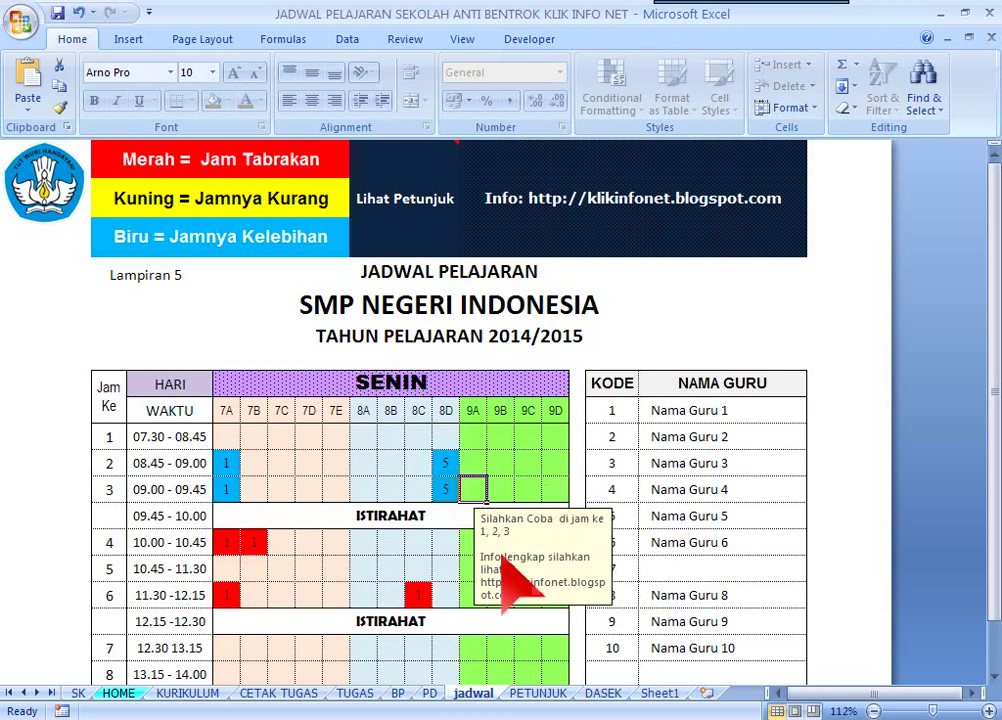
click(418, 595)
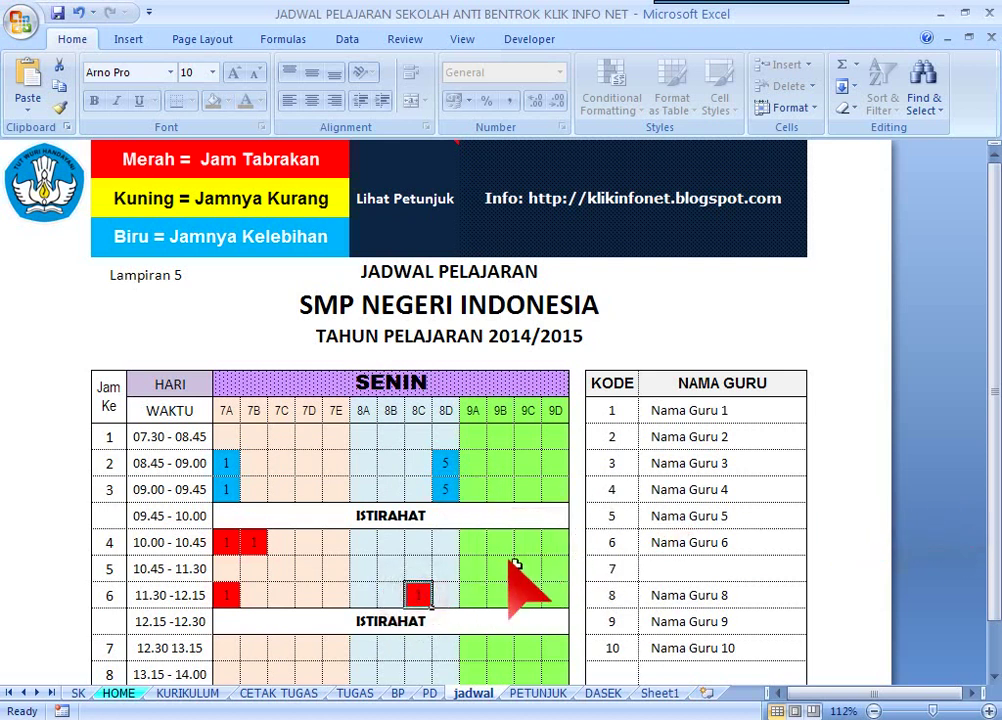
key(Delete)
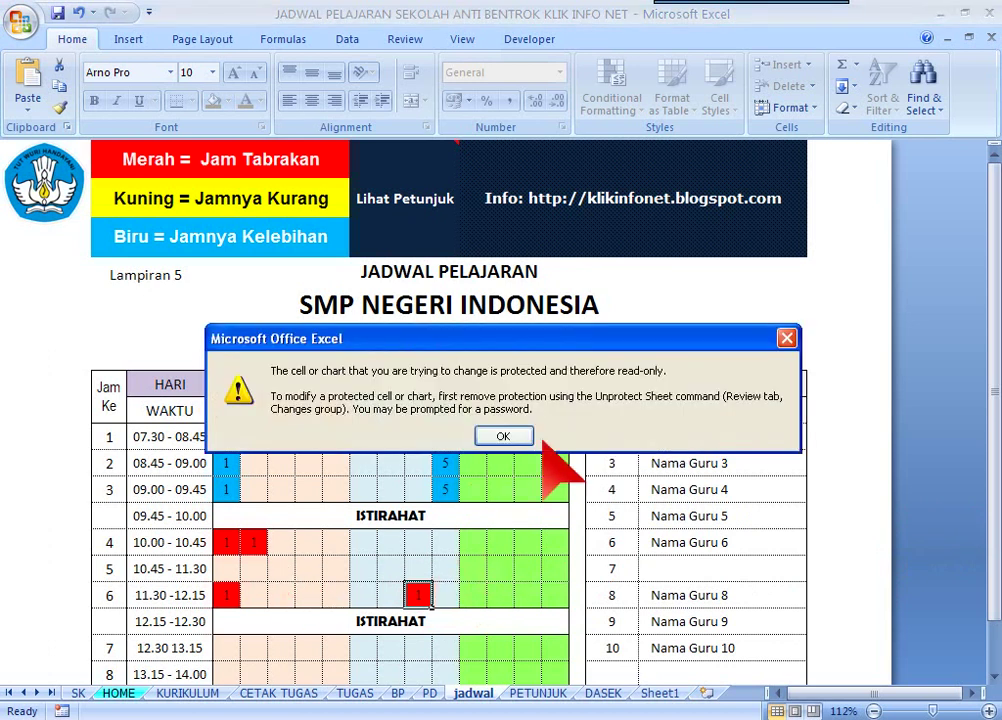
- Try clearing teacher 1's clashing 7B hour-4 entry and dismiss the protected-cell warnings
click(505, 434)
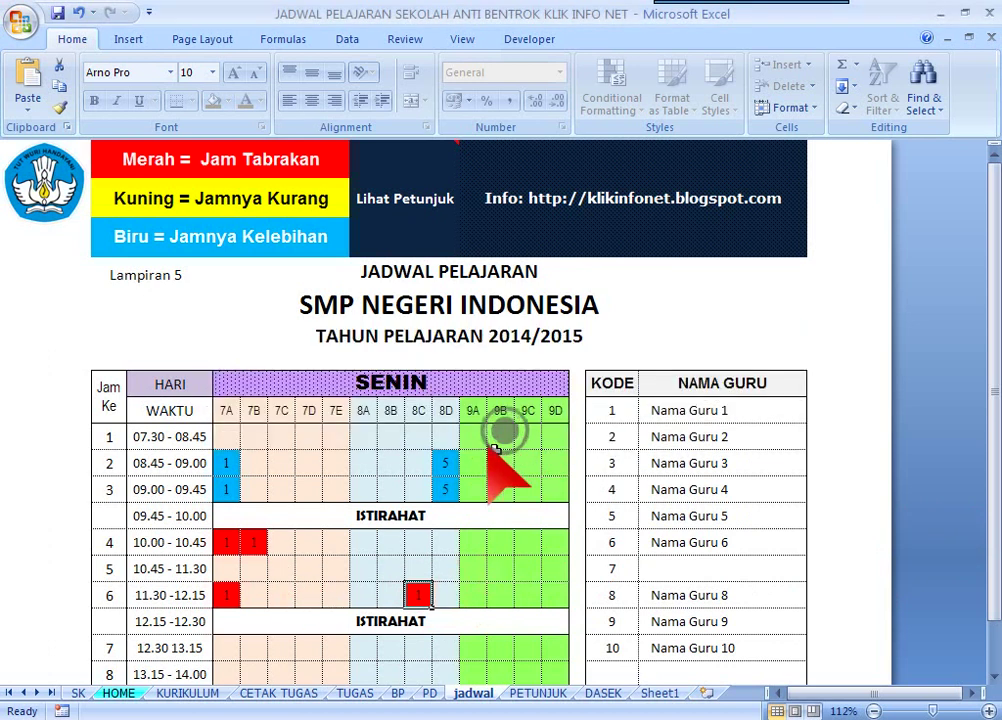
click(254, 541)
key(Delete)
click(505, 434)
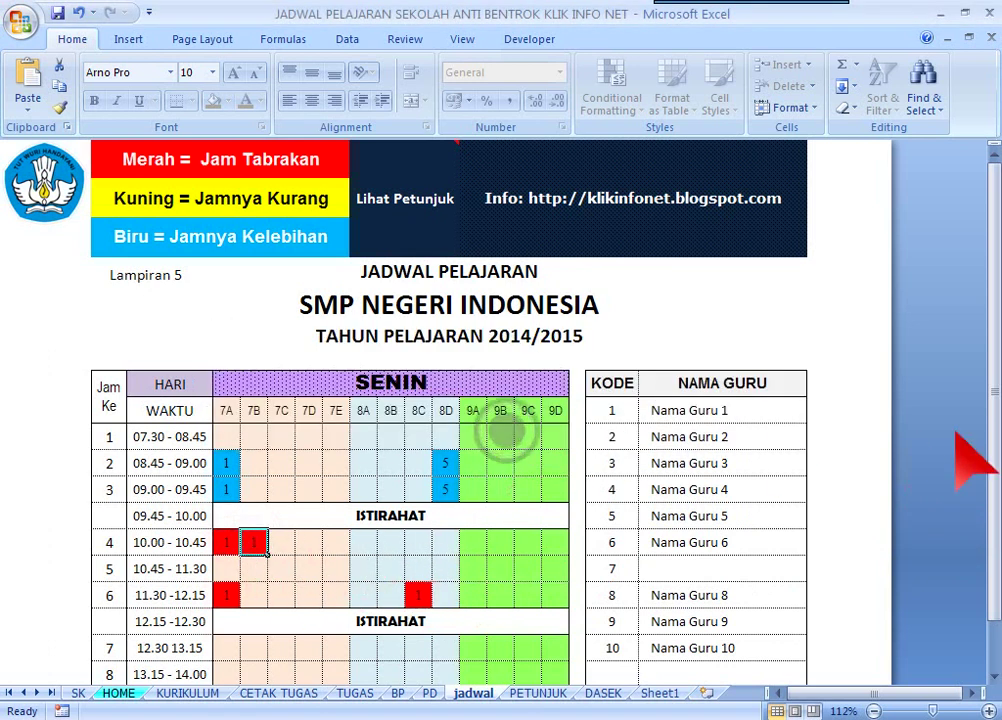
- Review the Nama Guru teacher list and read Nama Guru 1's hint
mouse_move(990, 425)
mouse_down()
mouse_move(985, 470)
mouse_move(984, 447)
mouse_up()
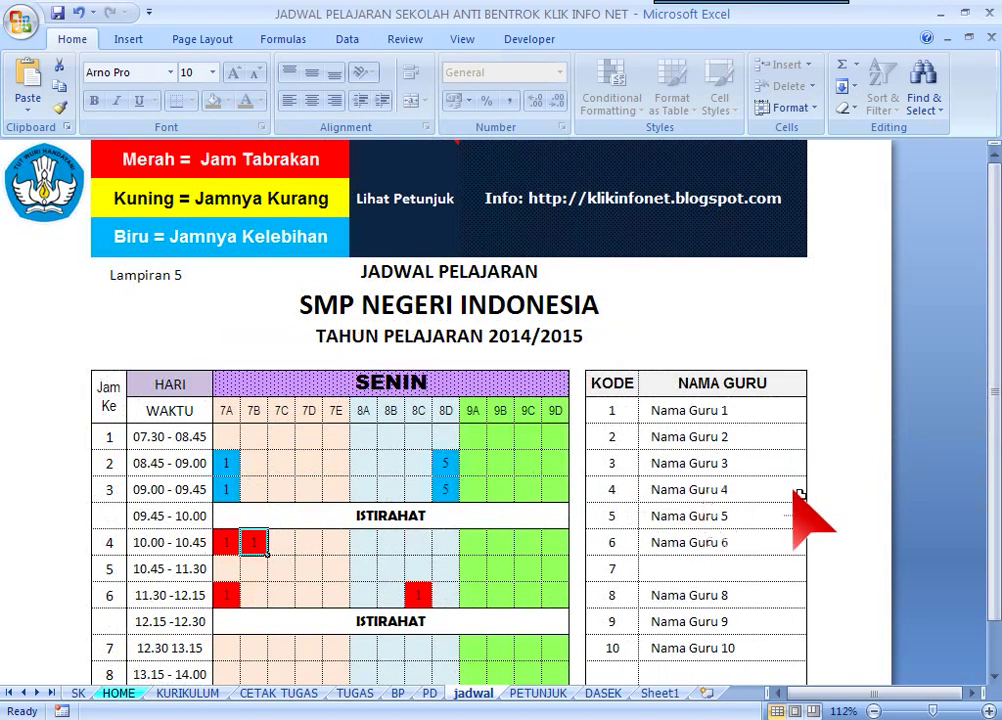
click(711, 513)
click(681, 410)
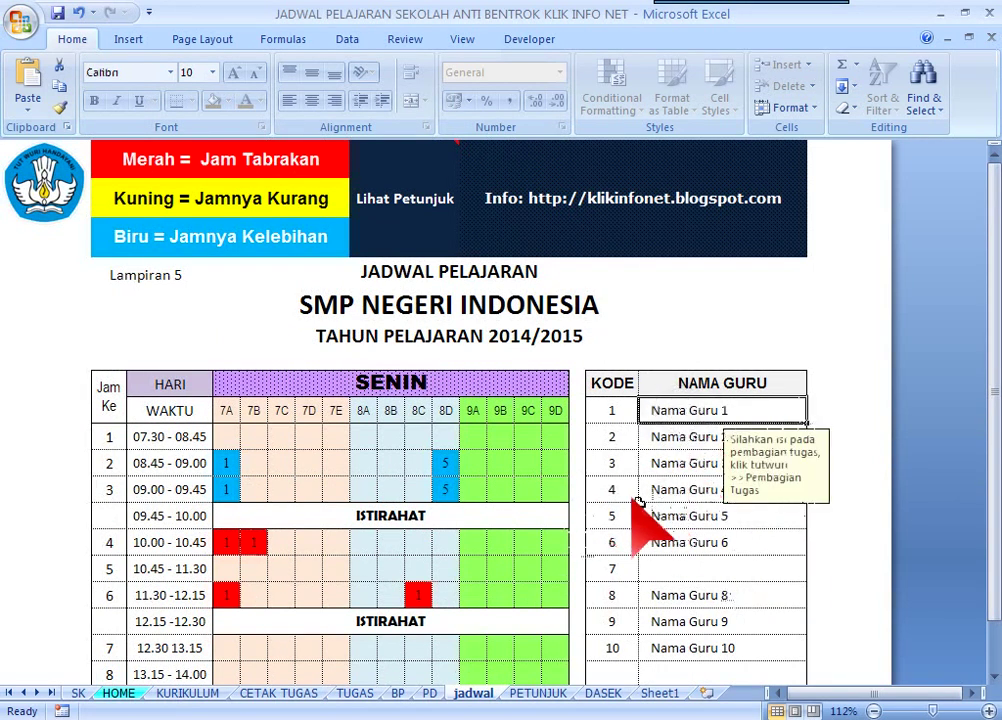
mouse_move(990, 450)
mouse_down()
mouse_move(985, 530)
mouse_move(985, 455)
mouse_up()
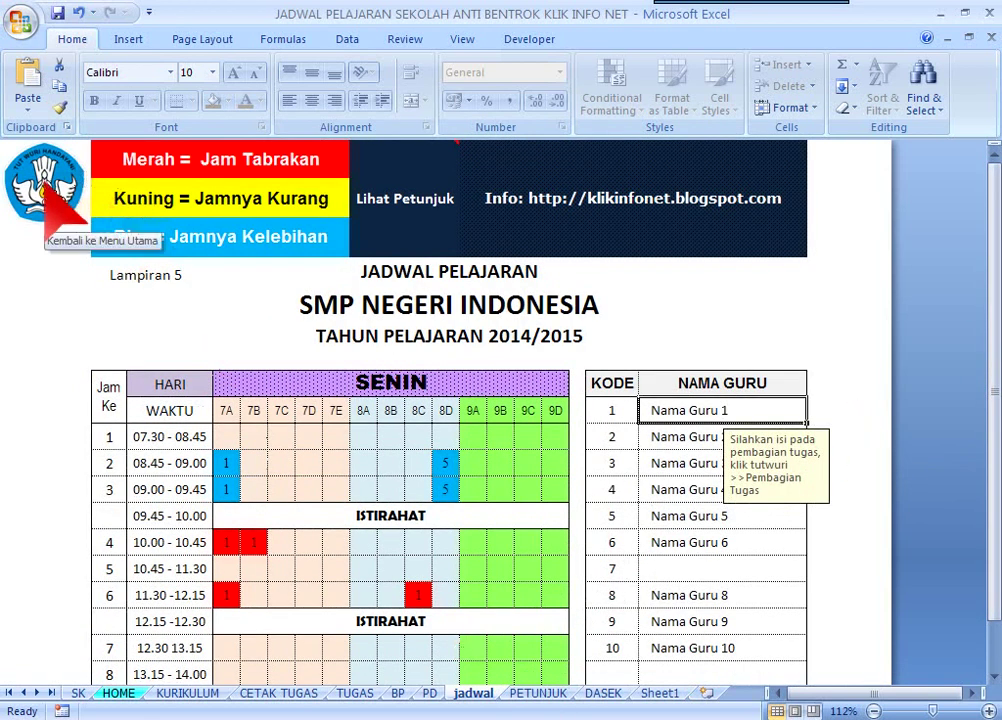
- Look over the PETUNJUK, DASEK, SK and HOME sheets, then go back to jadwal
click(530, 695)
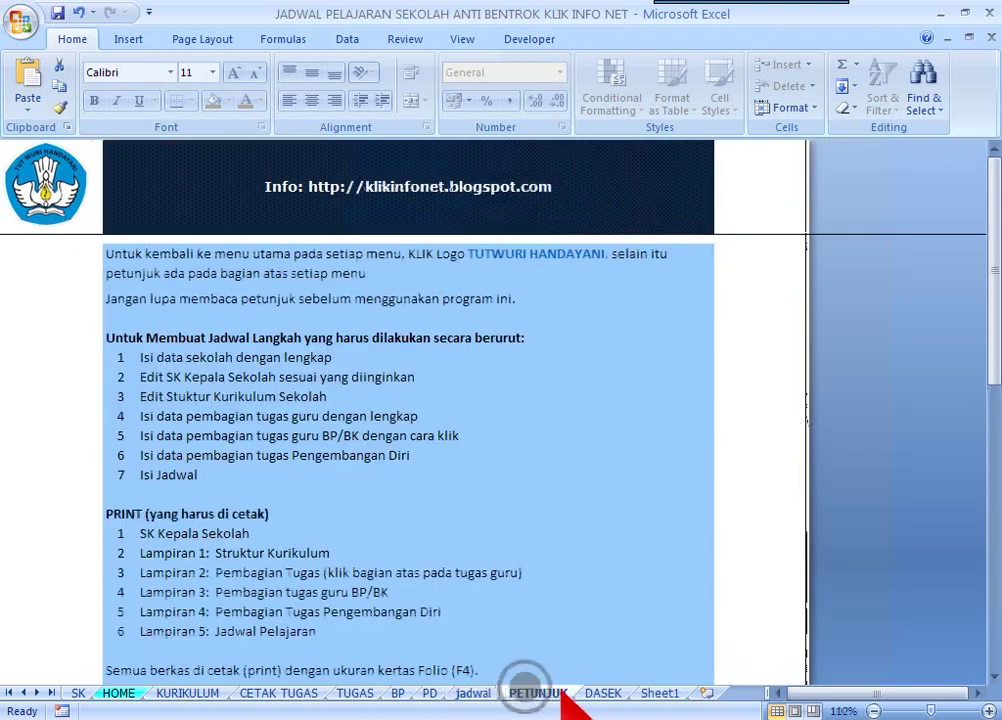
click(592, 695)
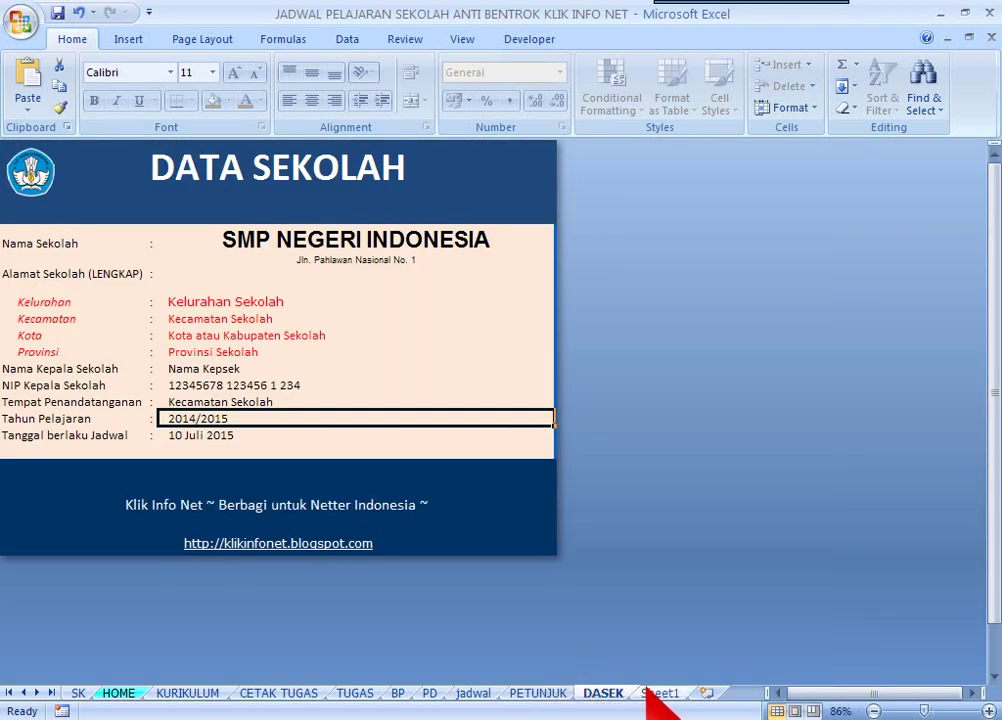
click(76, 692)
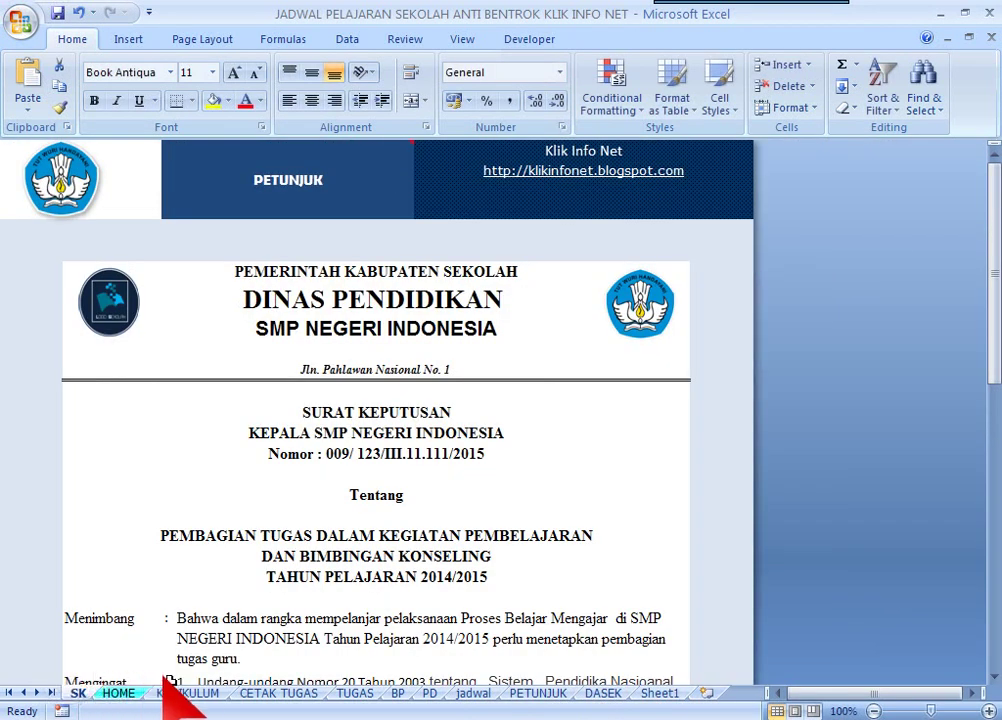
click(118, 692)
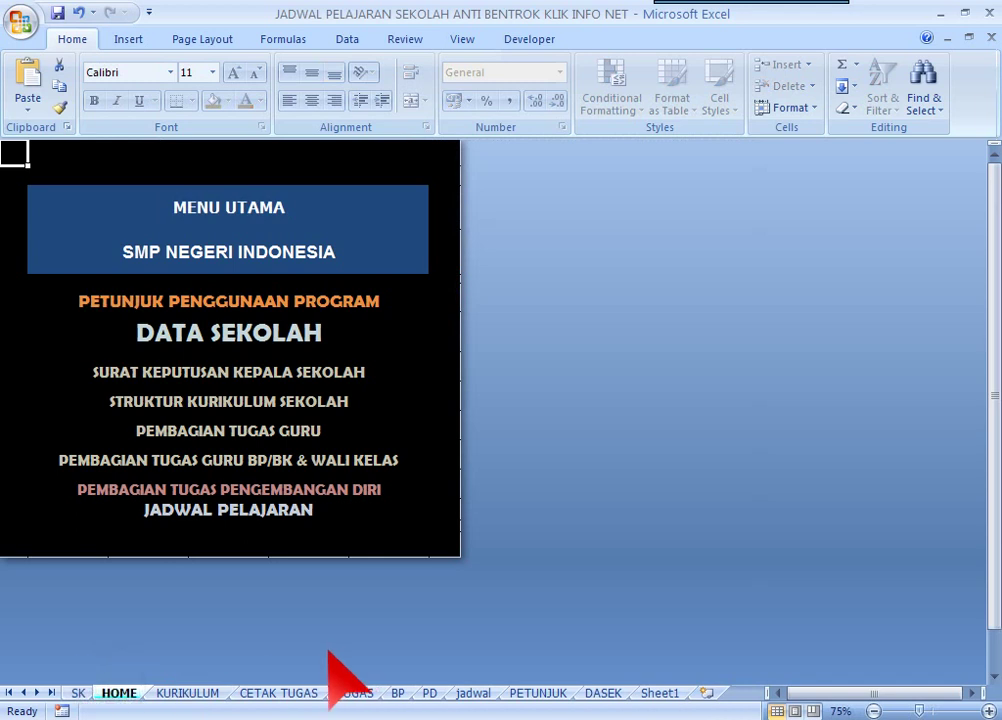
click(468, 693)
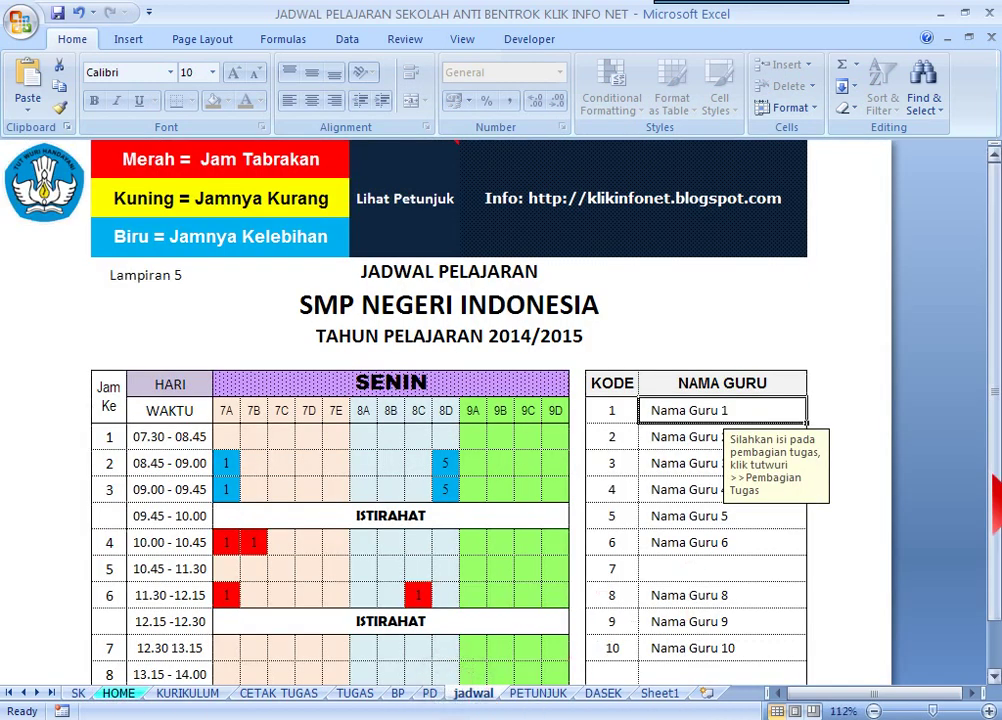